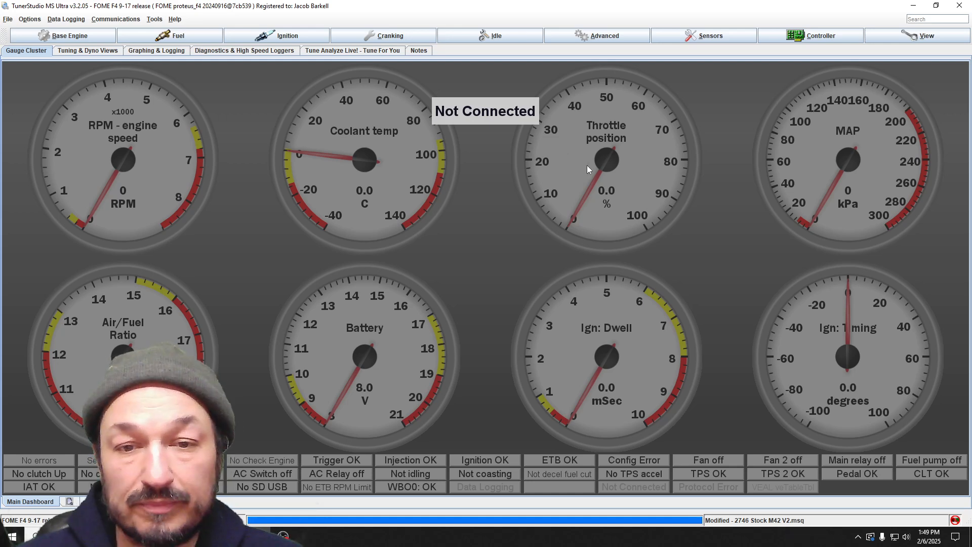
Step: Check the available fuel strategies in the base engine settings, leaving Speed Density selected, and close the dialog
{"action": "left_click", "coordinate": [54, 39]}
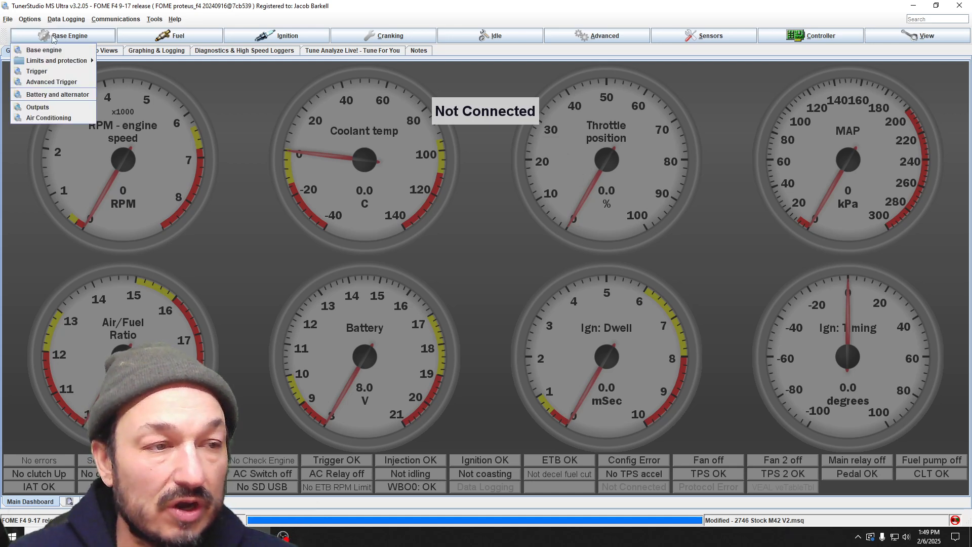
{"action": "left_click", "coordinate": [54, 52]}
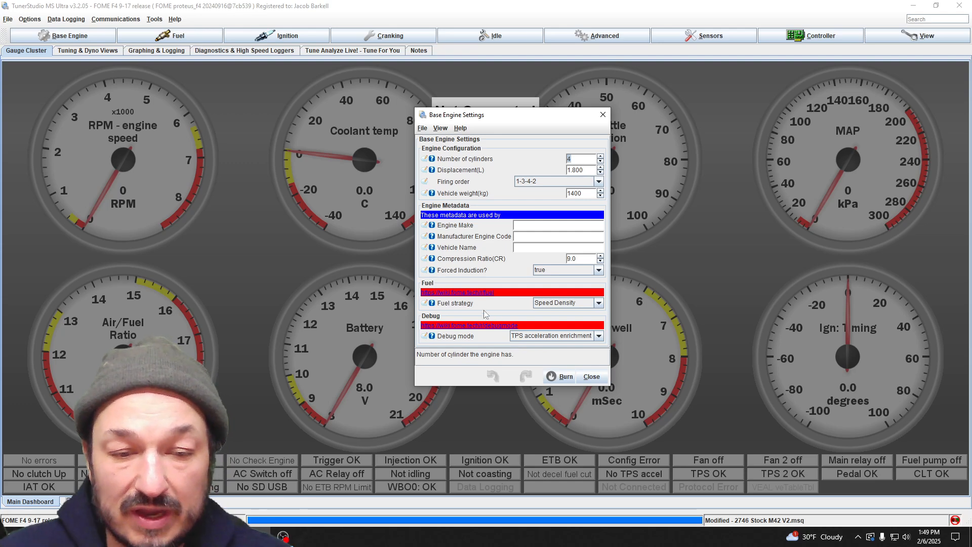
{"action": "left_click", "coordinate": [599, 305]}
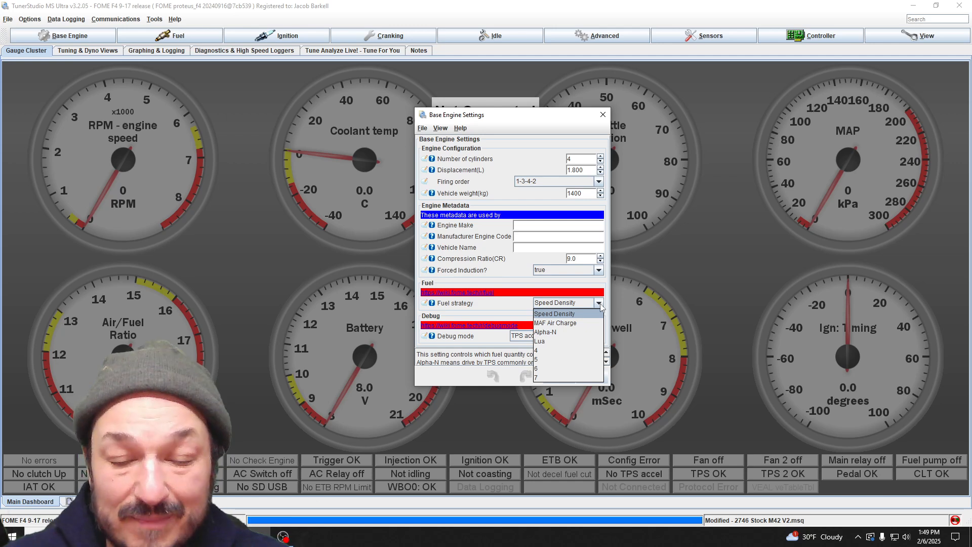
{"action": "left_click", "coordinate": [576, 313]}
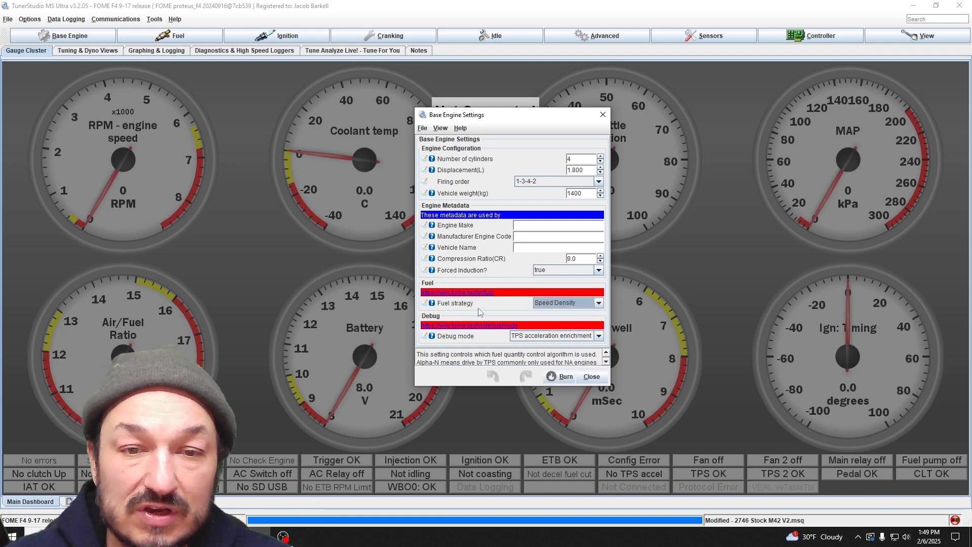
{"action": "left_click", "coordinate": [599, 304]}
{"action": "left_click", "coordinate": [601, 306]}
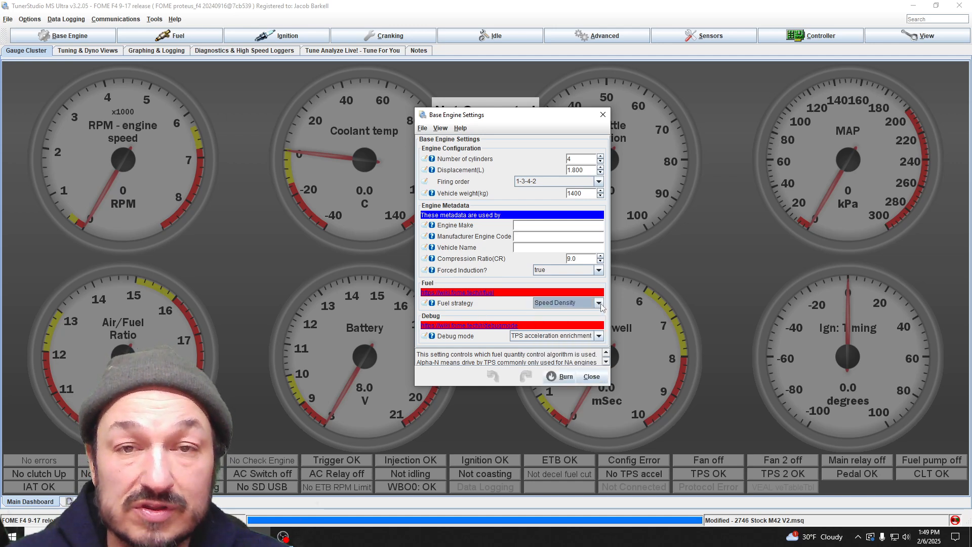
{"action": "left_click", "coordinate": [602, 114]}
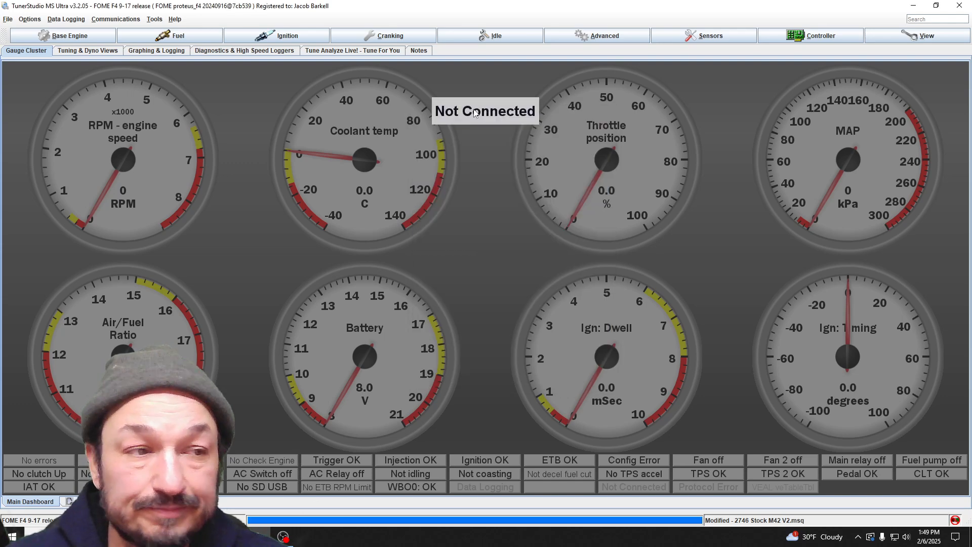
Step: Open the rev limiter settings from limits and protection and reposition their window over the gauges
{"action": "left_click", "coordinate": [34, 40]}
{"action": "mouse_move", "coordinate": [56, 61]}
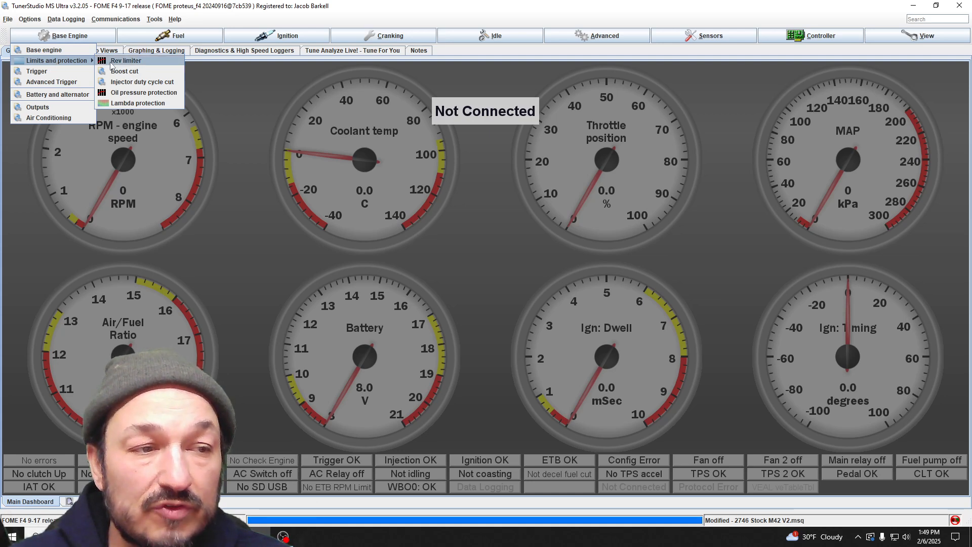
{"action": "left_click", "coordinate": [111, 62]}
{"action": "left_click_drag", "start_coordinate": [644, 111], "coordinate": [535, 130]}
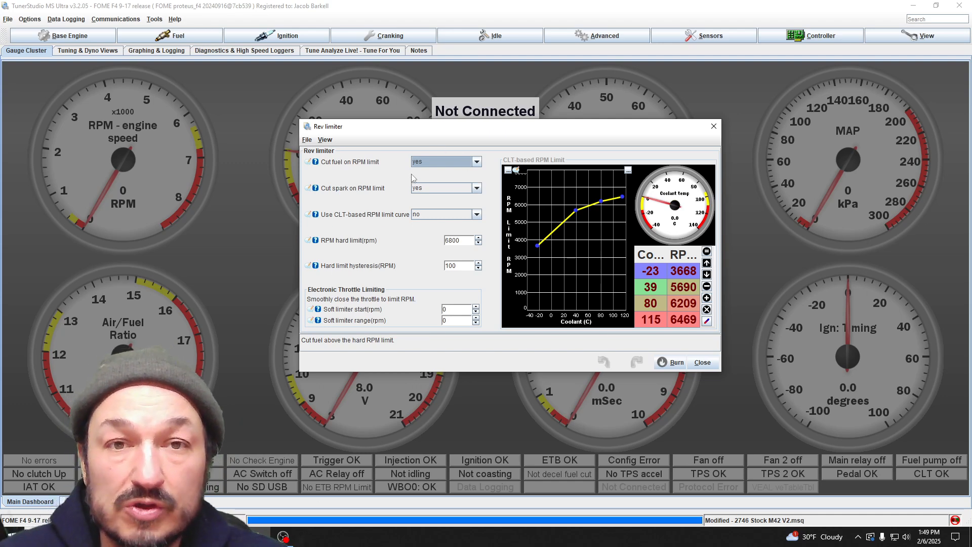
{"action": "left_click", "coordinate": [70, 35]}
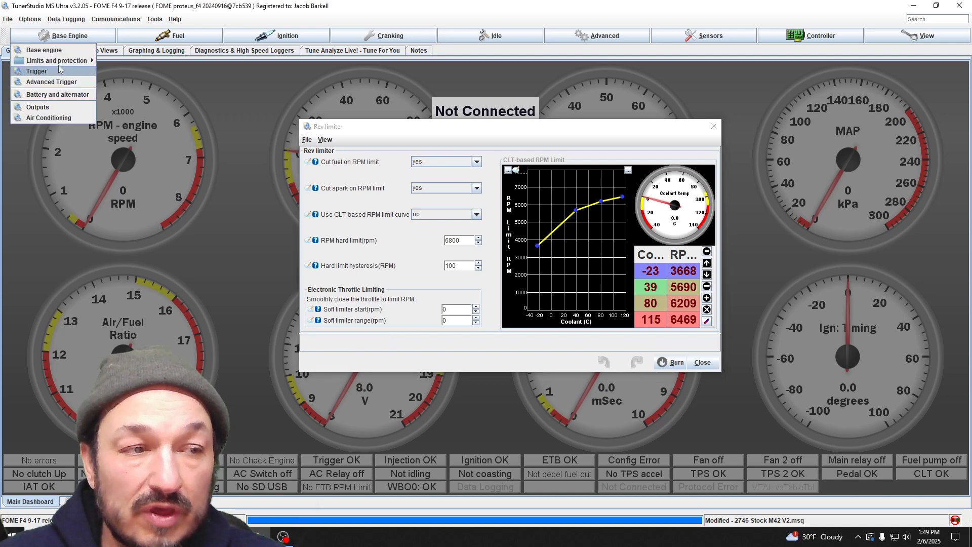
{"action": "mouse_move", "coordinate": [58, 64]}
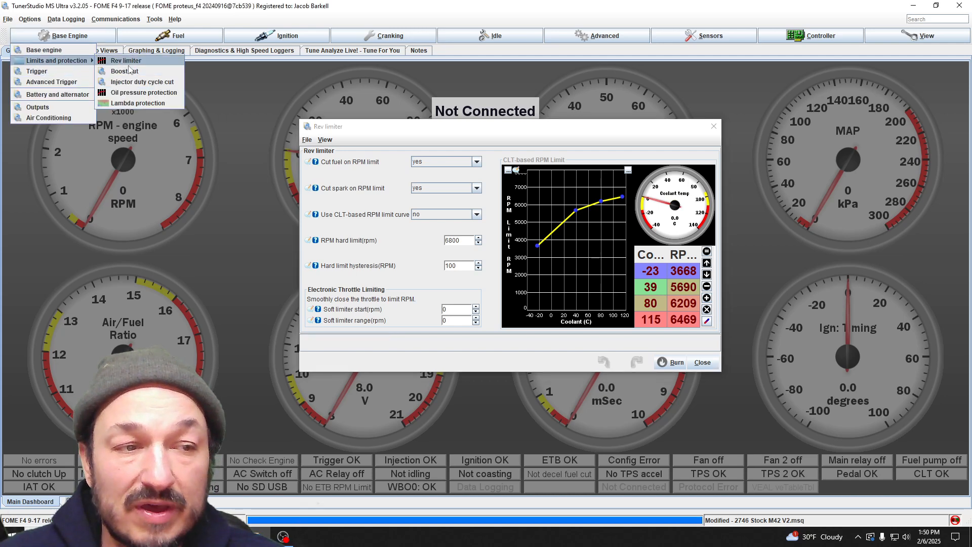
{"action": "left_click", "coordinate": [430, 175]}
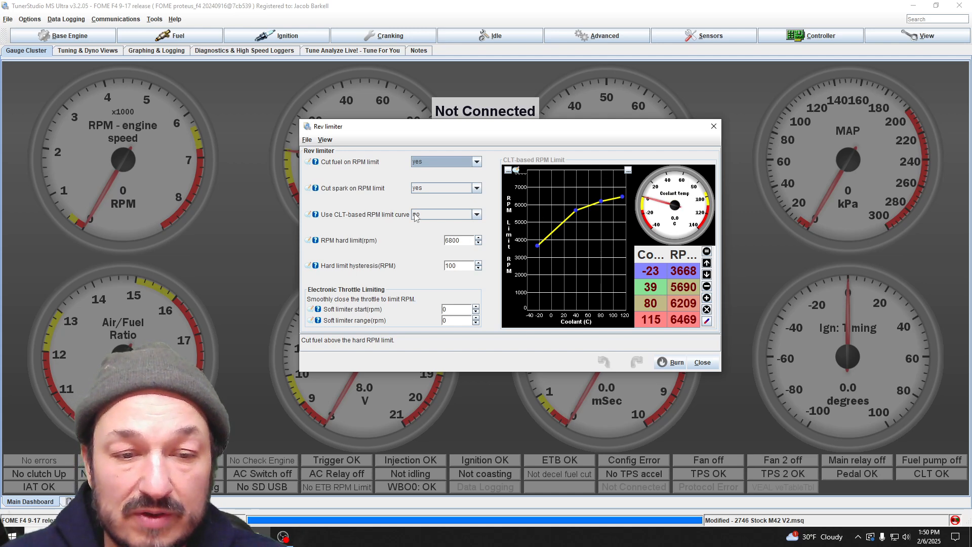
Step: Enable the CLT-based RPM limit curve and move its hottest point to about 101 °C and 6671 RPM
{"action": "left_click", "coordinate": [477, 215]}
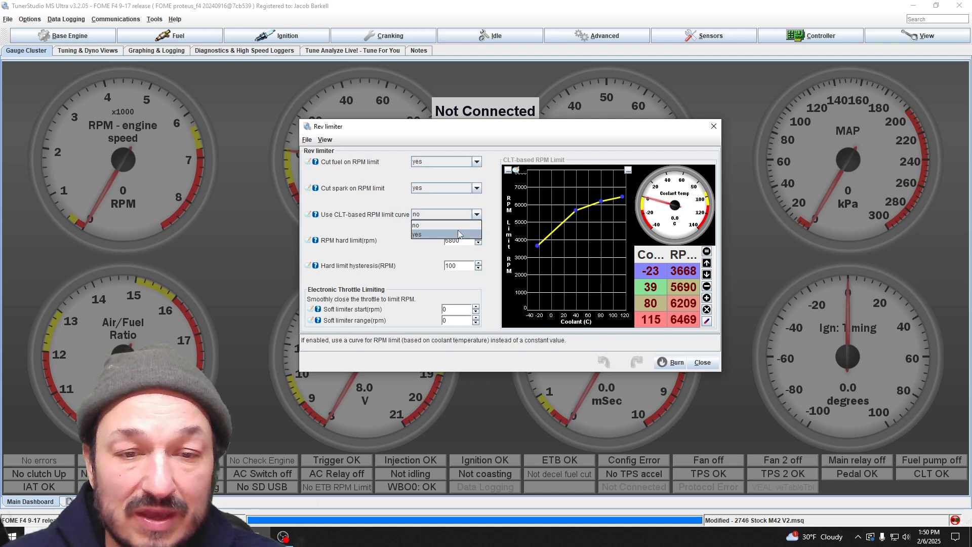
{"action": "left_click", "coordinate": [457, 226]}
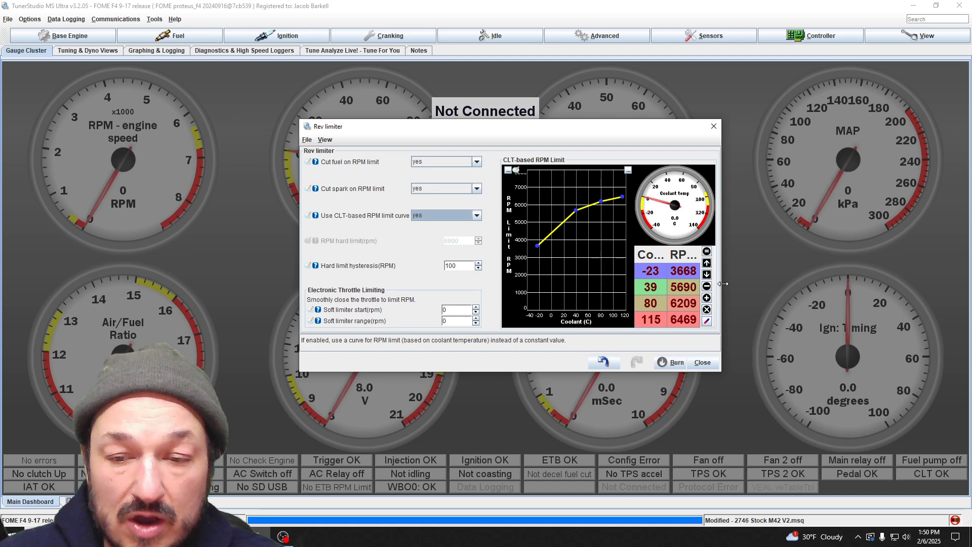
{"action": "mouse_move", "coordinate": [723, 283]}
{"action": "left_mouse_down"}
{"action": "mouse_move", "coordinate": [759, 284]}
{"action": "mouse_move", "coordinate": [740, 284]}
{"action": "left_mouse_up"}
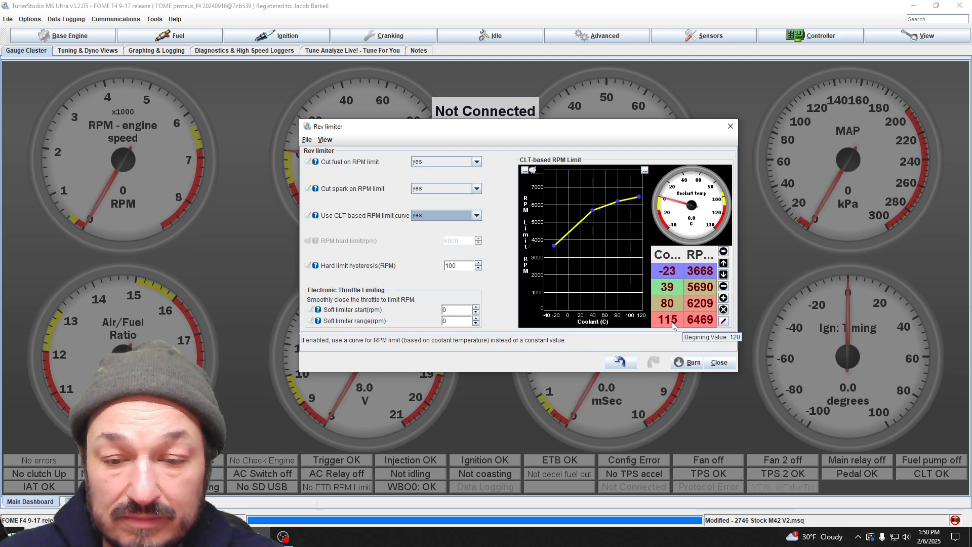
{"action": "left_click", "coordinate": [639, 201]}
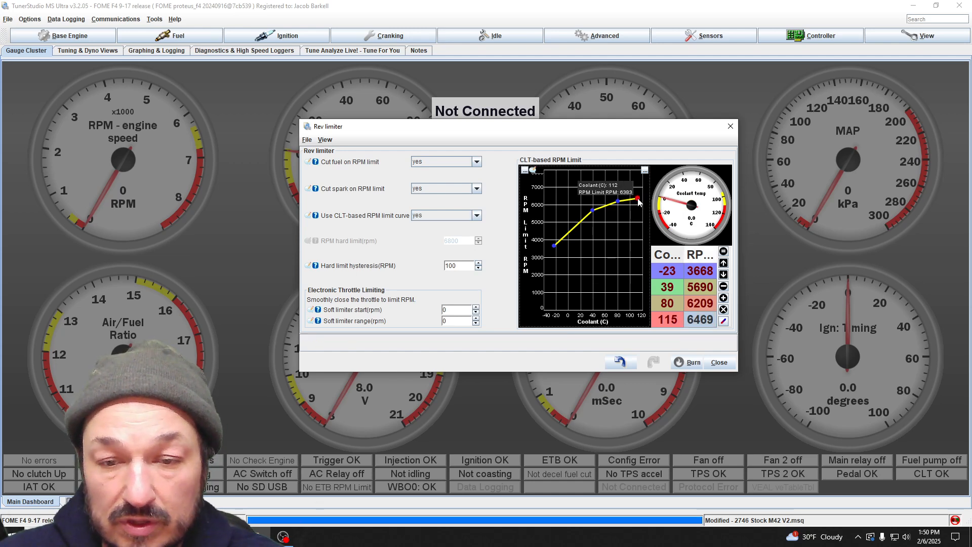
{"action": "left_click_drag", "start_coordinate": [639, 201], "coordinate": [632, 198]}
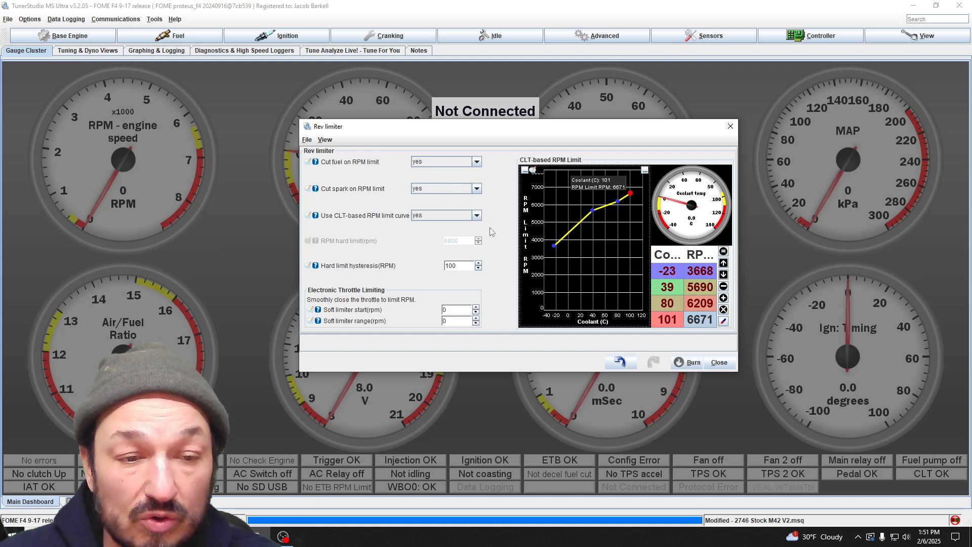
Step: Disable the CLT-based RPM limit curve and select the RPM hard limit value
{"action": "left_click", "coordinate": [479, 216]}
{"action": "left_click", "coordinate": [470, 225]}
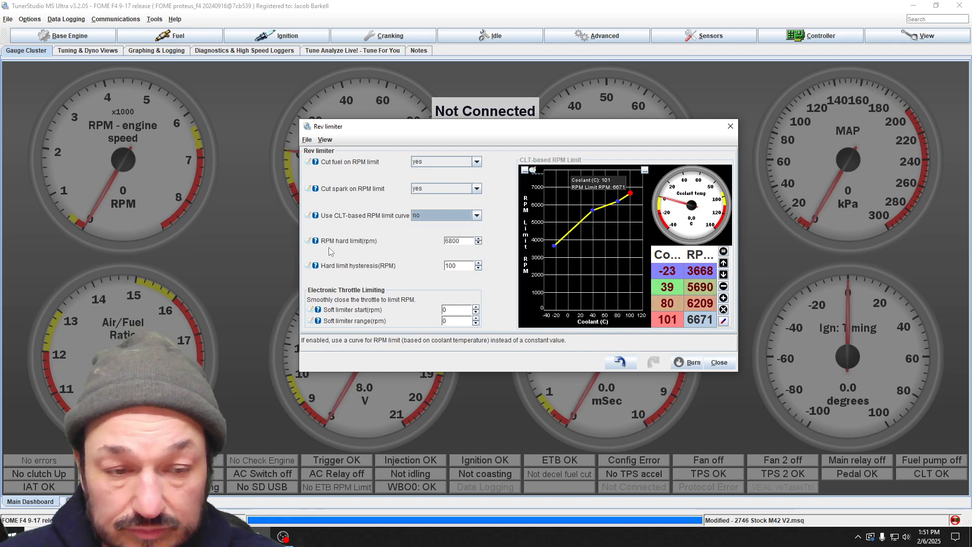
{"action": "left_click", "coordinate": [465, 241]}
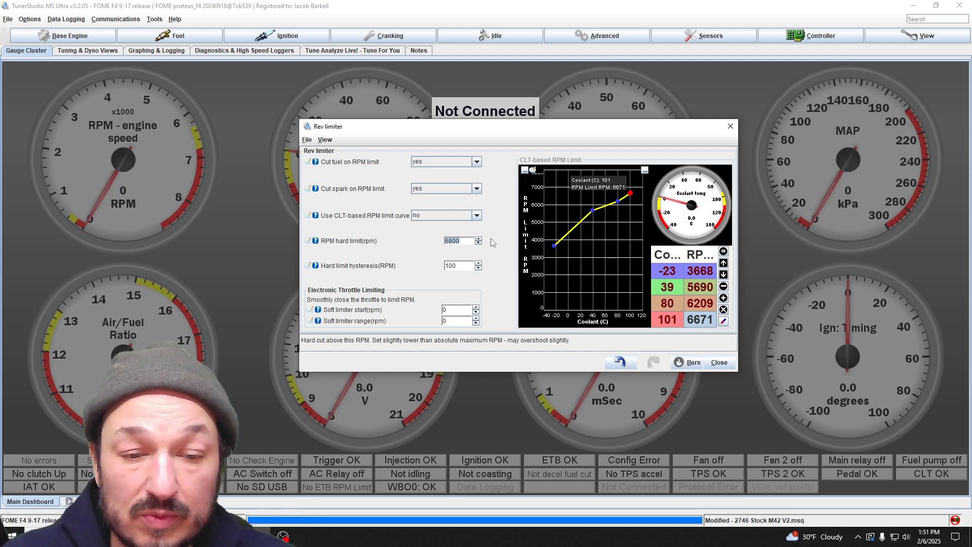
Step: Set the rev limiter's hard limit hysteresis to 50 RPM
{"action": "left_click", "coordinate": [466, 267]}
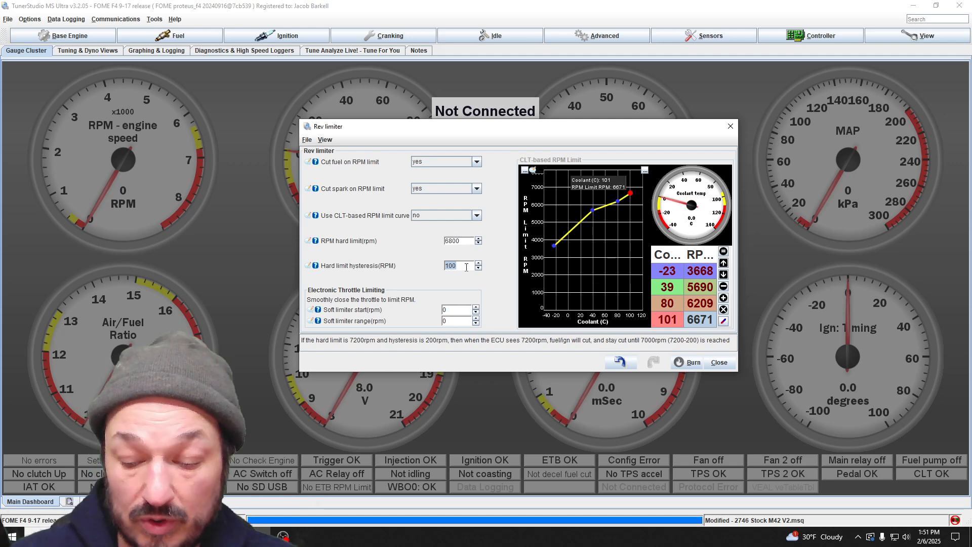
{"action": "type", "text": "10"}
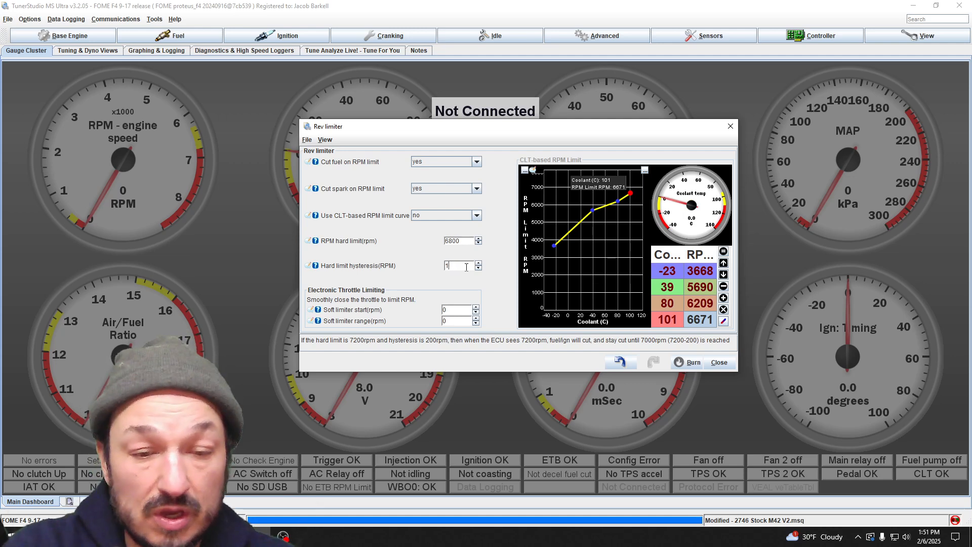
{"action": "key", "text": "BackSpace"}
{"action": "type", "text": "60"}
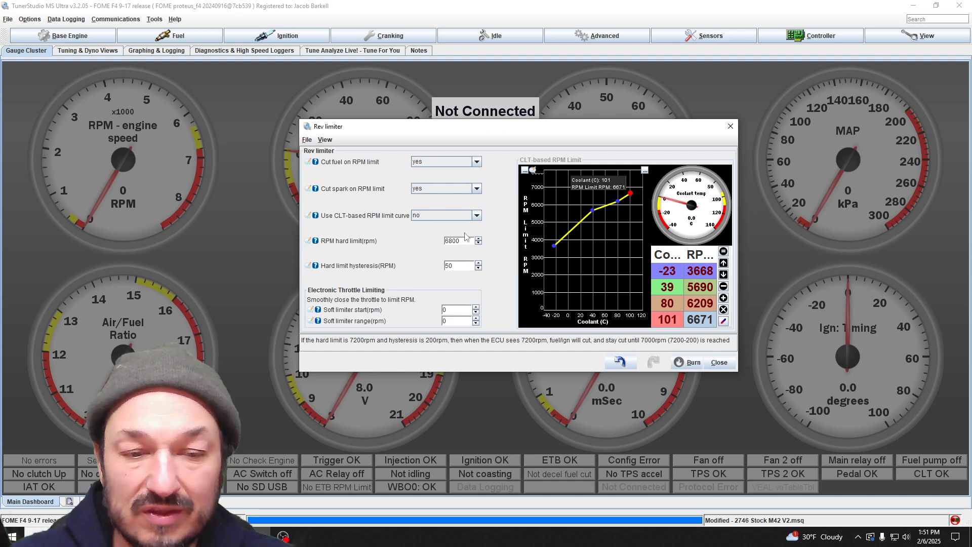
{"action": "left_click", "coordinate": [470, 241]}
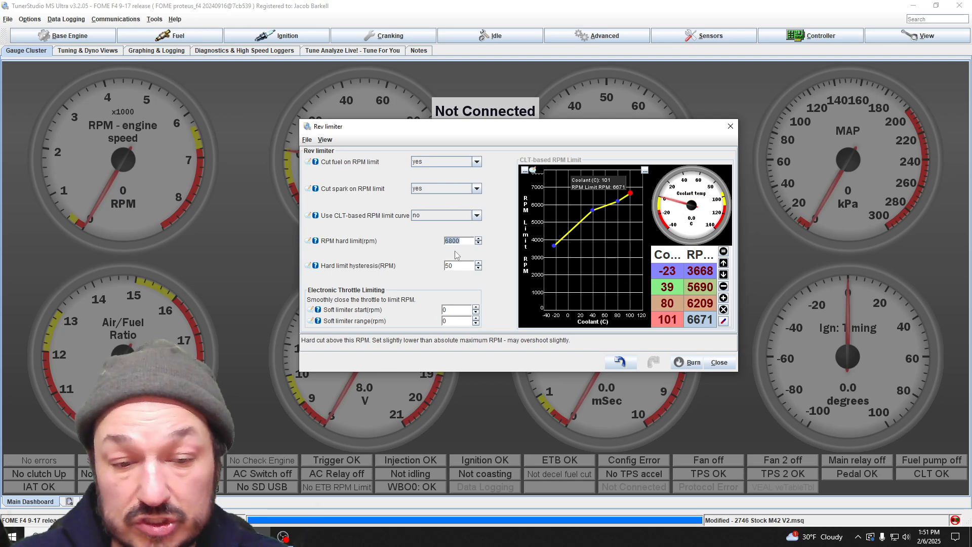
Step: Move the narrowed rev limiter window aside and check the boost cut pressure in the boost cut settings
{"action": "left_click_drag", "start_coordinate": [531, 129], "coordinate": [237, 74]}
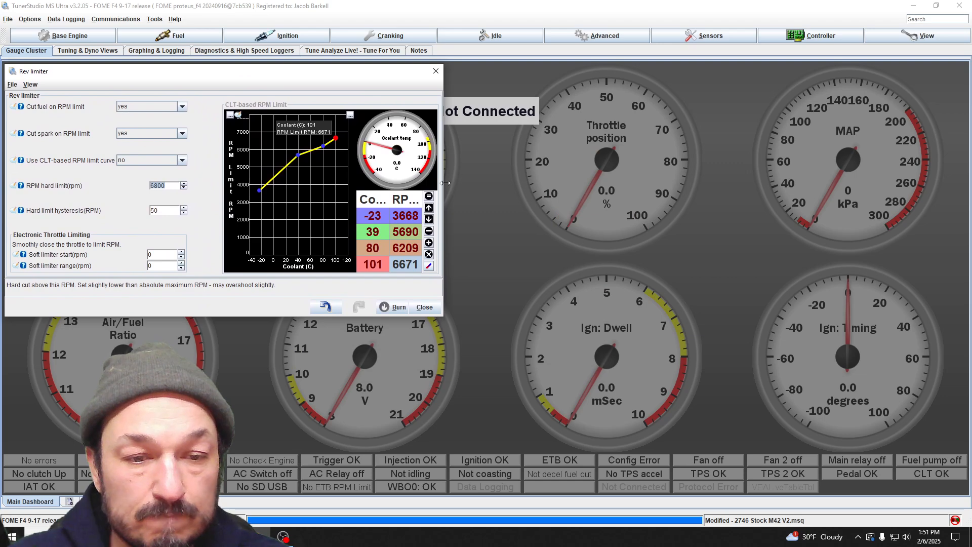
{"action": "left_click_drag", "start_coordinate": [445, 183], "coordinate": [288, 188]}
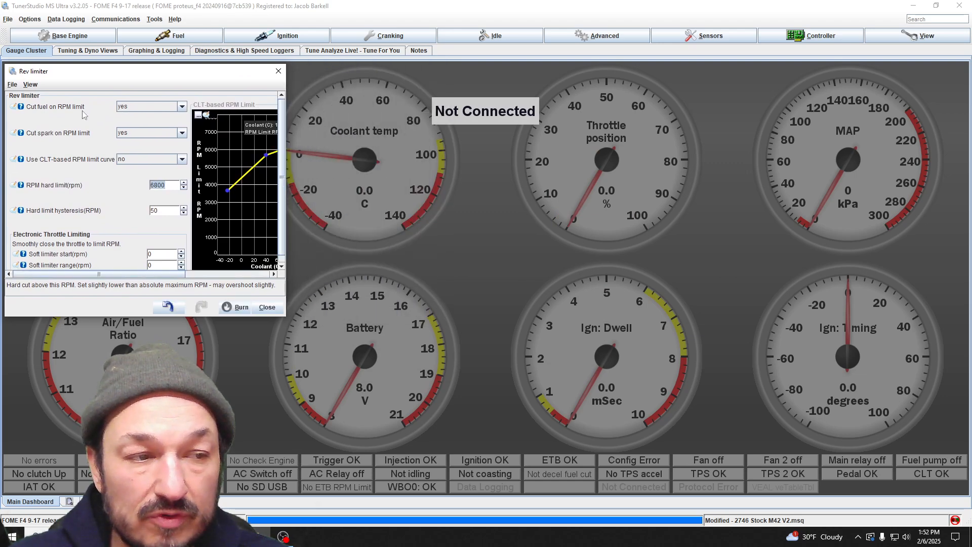
{"action": "left_click", "coordinate": [65, 35]}
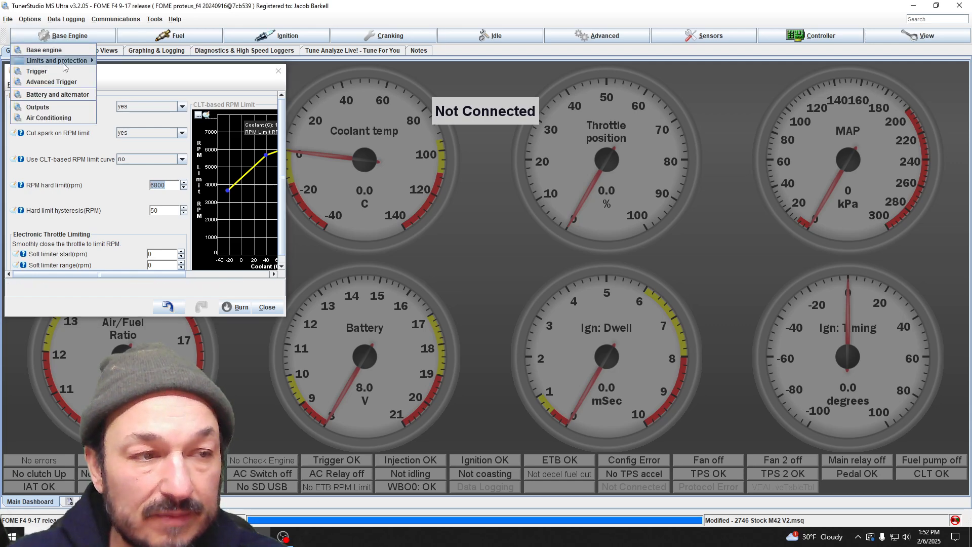
{"action": "mouse_move", "coordinate": [63, 63]}
{"action": "left_click", "coordinate": [124, 76]}
{"action": "left_click_drag", "start_coordinate": [420, 106], "coordinate": [509, 176]}
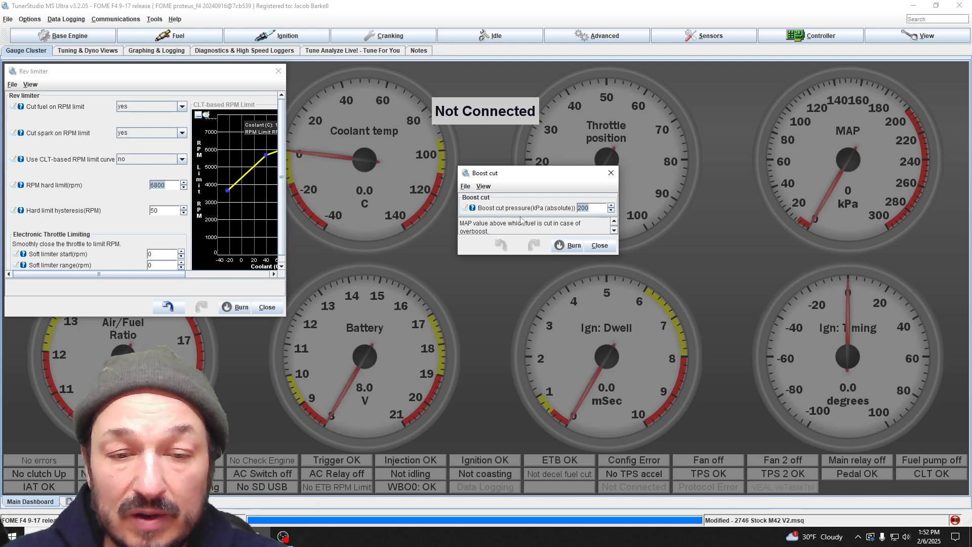
{"action": "left_click", "coordinate": [597, 209]}
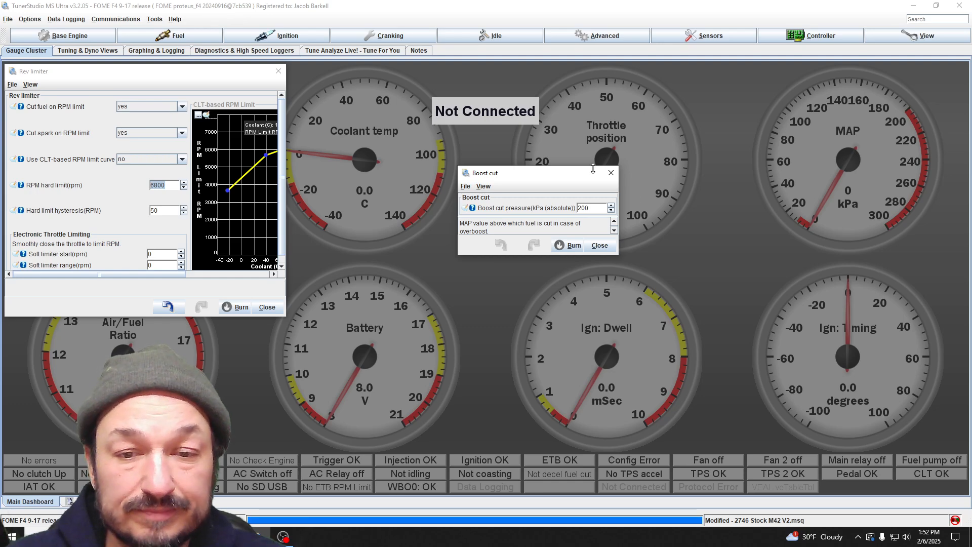
{"action": "left_click", "coordinate": [611, 173]}
Step: Open the injector duty cycle cut settings and enlarge their window beside the rev limiter window
{"action": "left_click", "coordinate": [66, 36]}
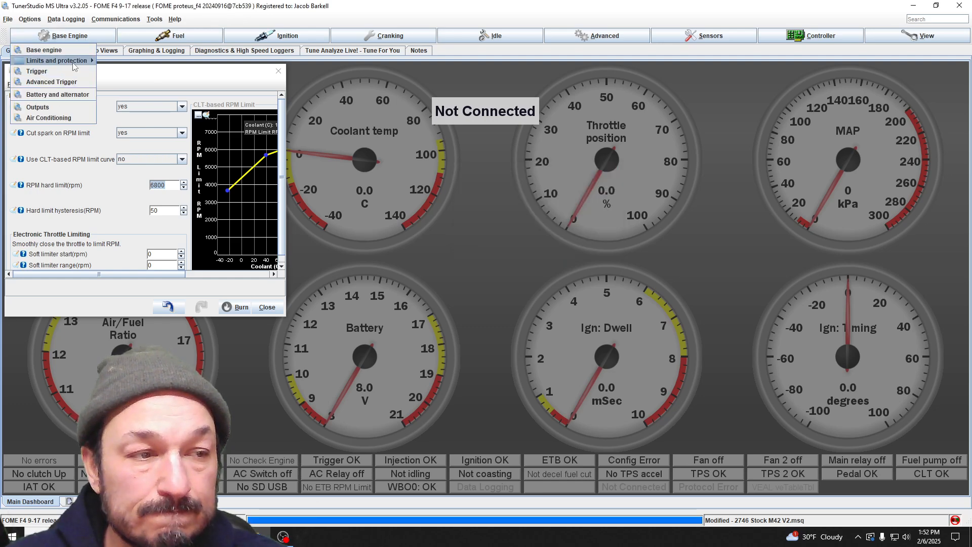
{"action": "mouse_move", "coordinate": [75, 67]}
{"action": "left_click", "coordinate": [143, 84]}
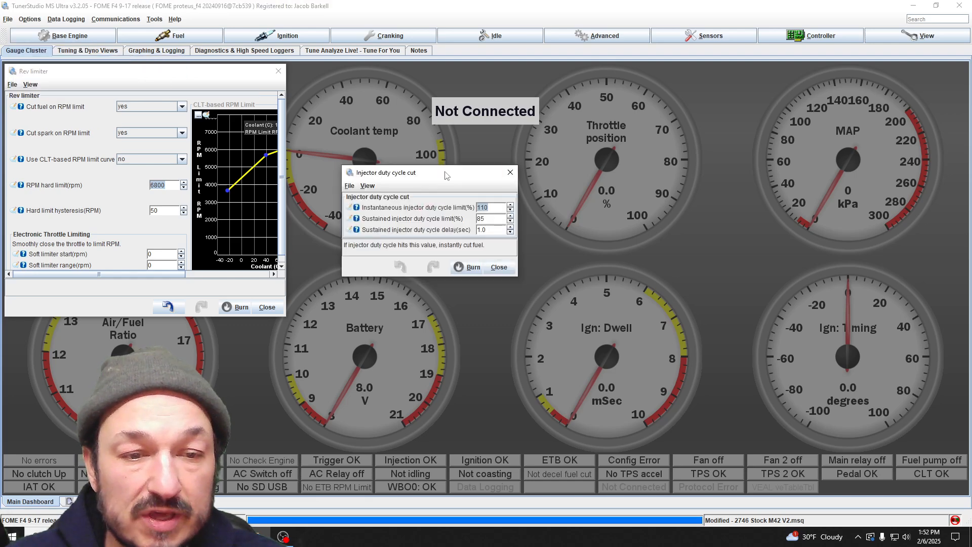
{"action": "left_click_drag", "start_coordinate": [446, 175], "coordinate": [511, 142]}
{"action": "left_click_drag", "start_coordinate": [584, 245], "coordinate": [644, 301]}
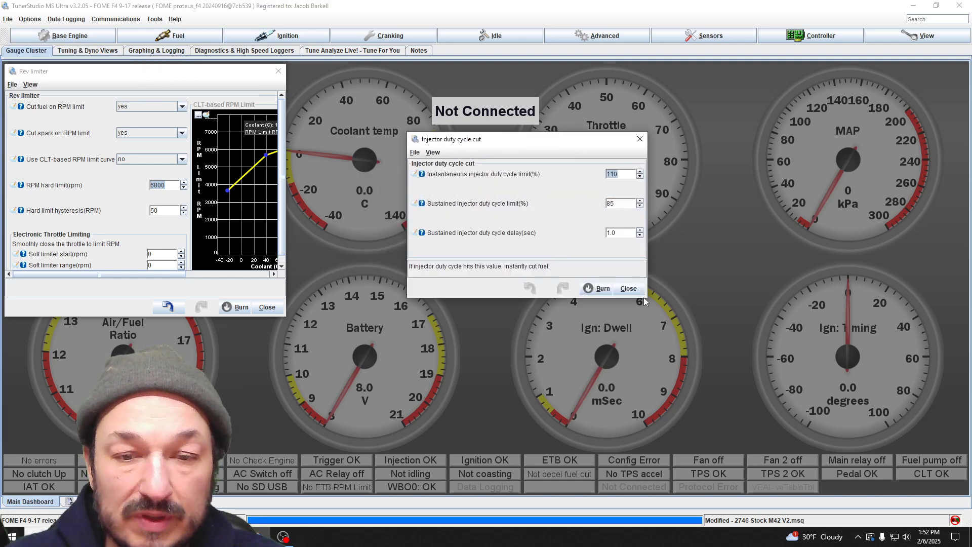
{"action": "left_click_drag", "start_coordinate": [549, 138], "coordinate": [524, 139]}
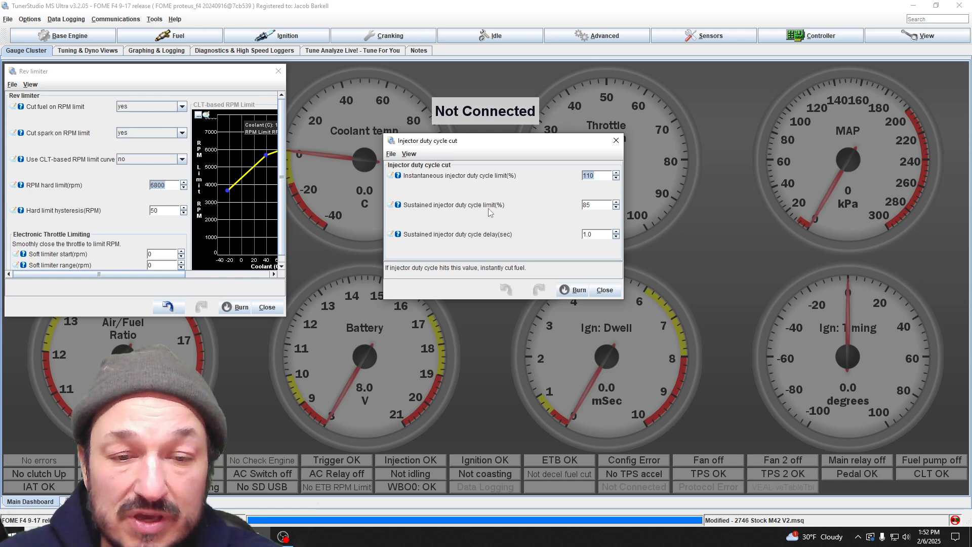
Step: Set the sustained injector duty cycle limit to 90%
{"action": "left_click", "coordinate": [596, 205]}
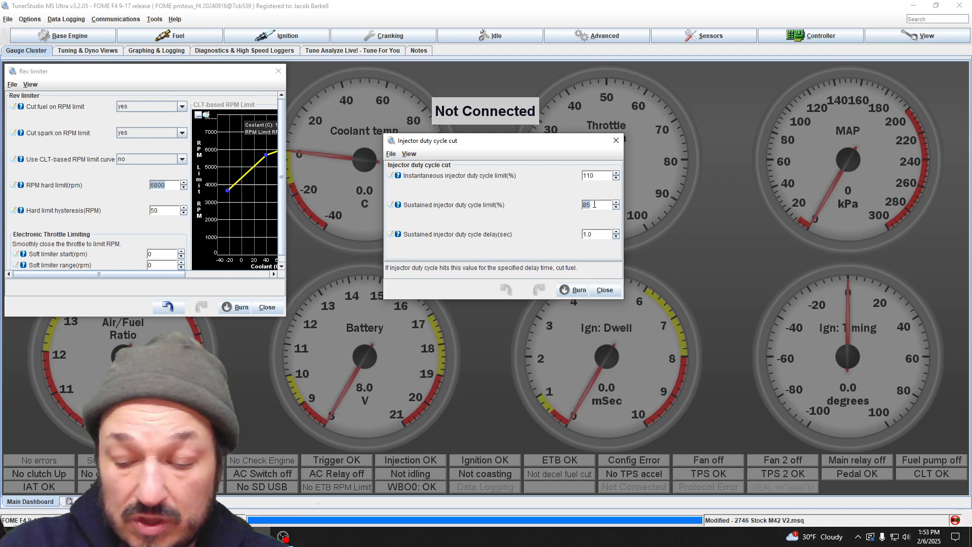
{"action": "type", "text": "95"}
{"action": "key", "text": "Return"}
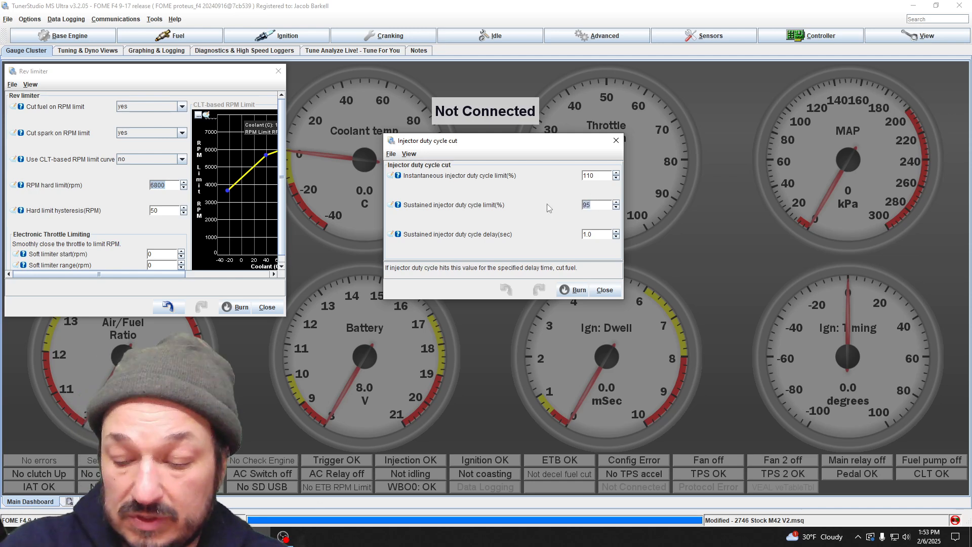
{"action": "type", "text": "99"}
{"action": "key", "text": "Return"}
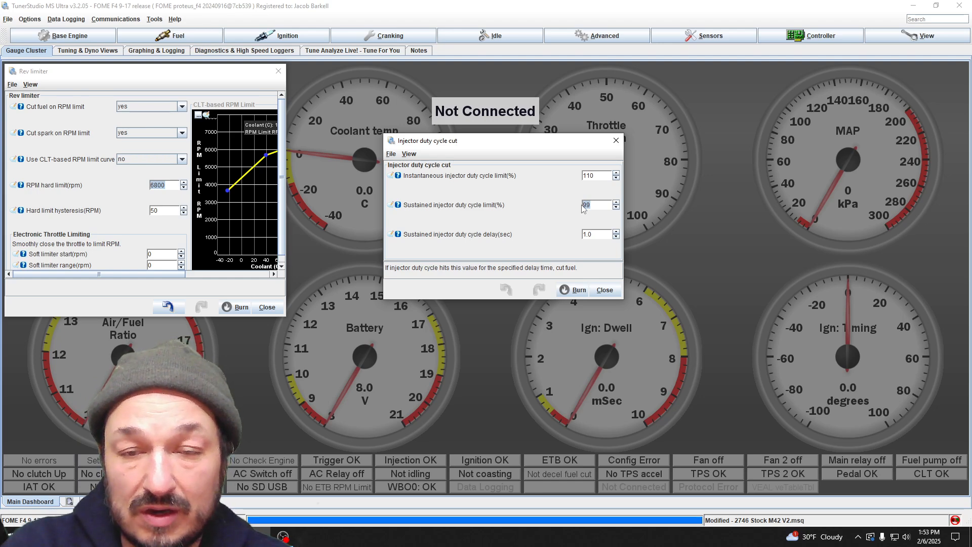
{"action": "type", "text": "90"}
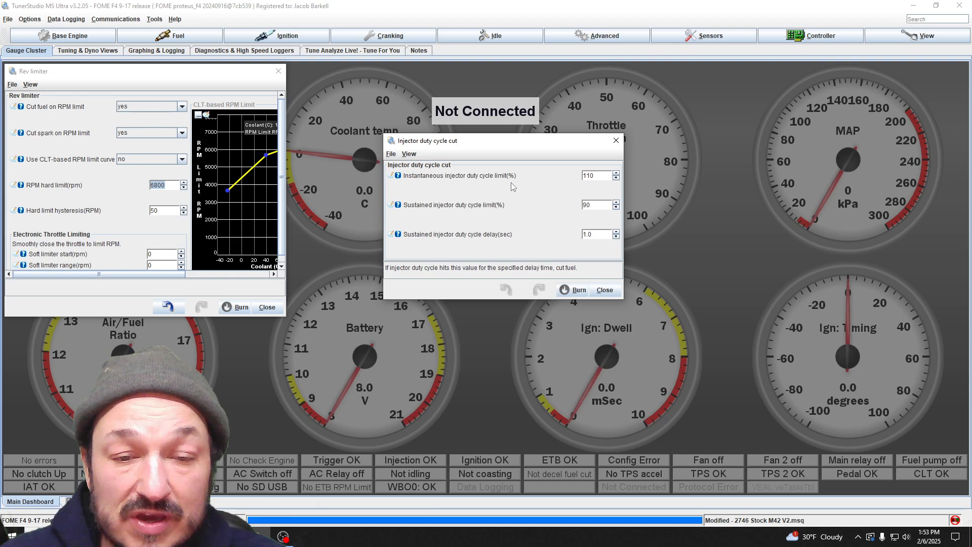
Step: Try 95% as the instantaneous injector duty cycle limit, restore it to 110%, and close the injector duty cycle cut settings
{"action": "left_click", "coordinate": [604, 176]}
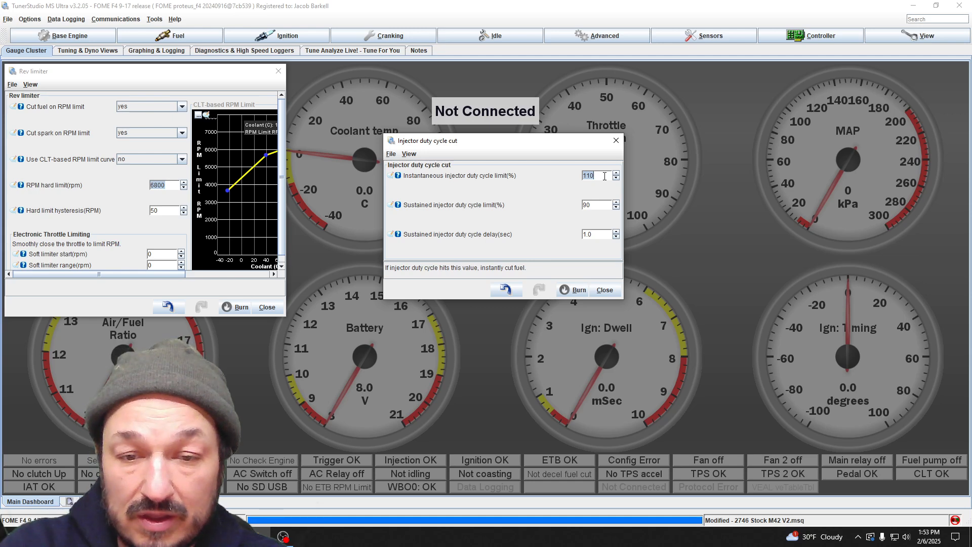
{"action": "type", "text": "95"}
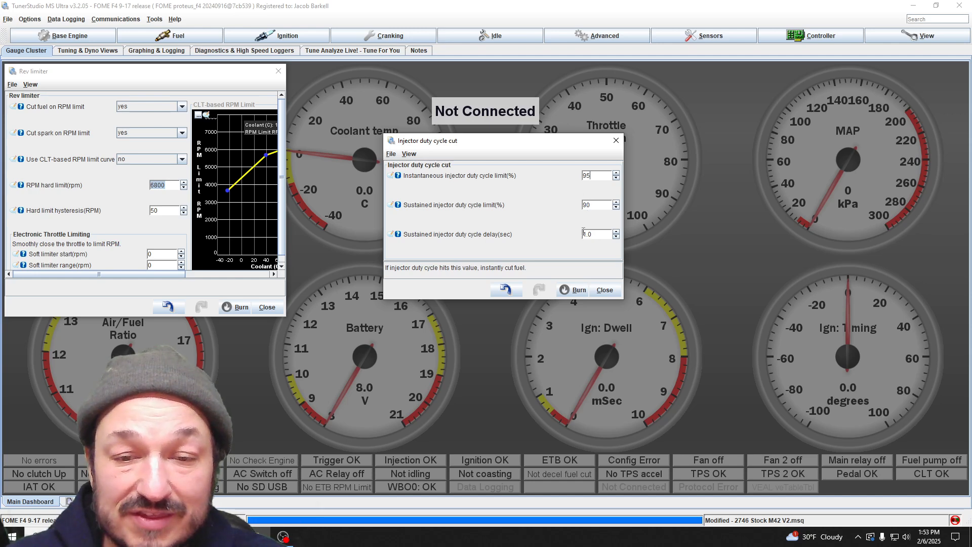
{"action": "double_click", "coordinate": [588, 176]}
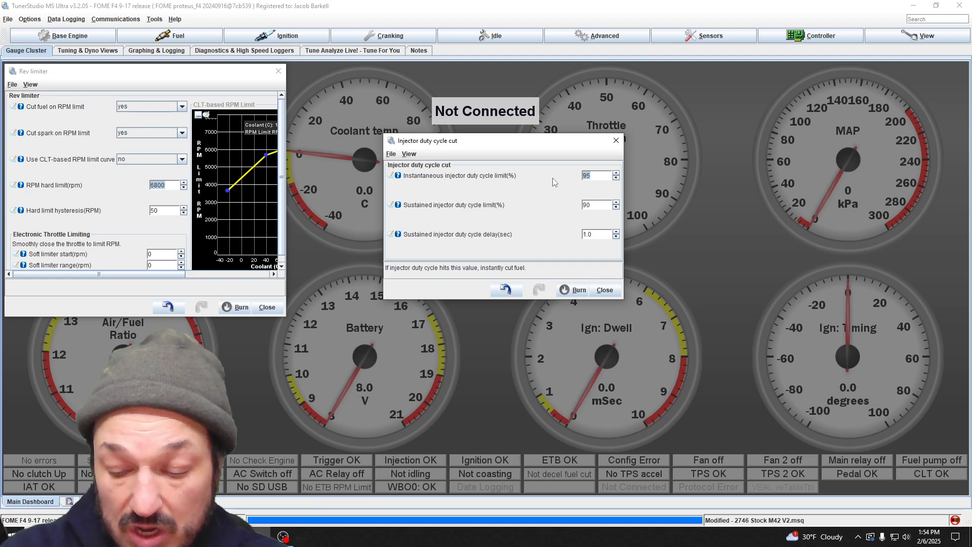
{"action": "type", "text": "110"}
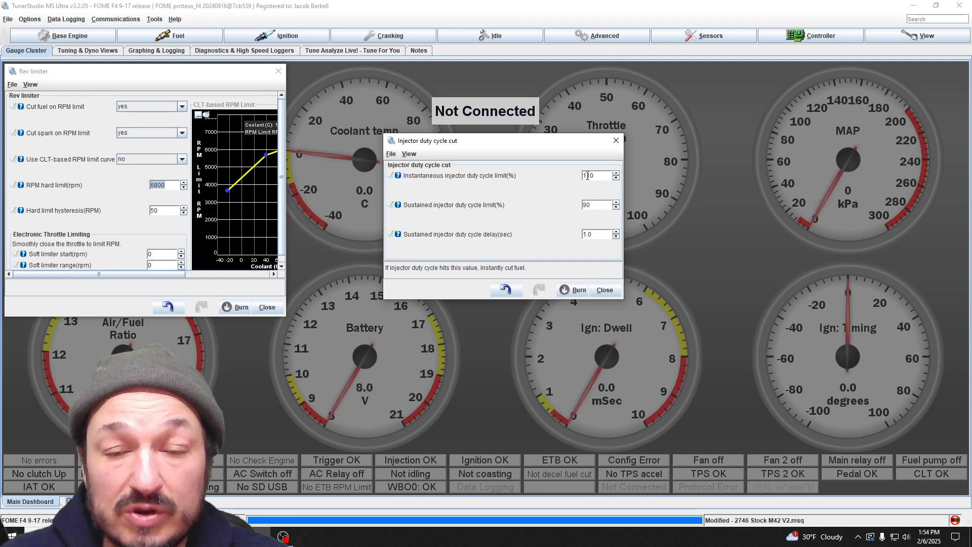
{"action": "left_click", "coordinate": [604, 290]}
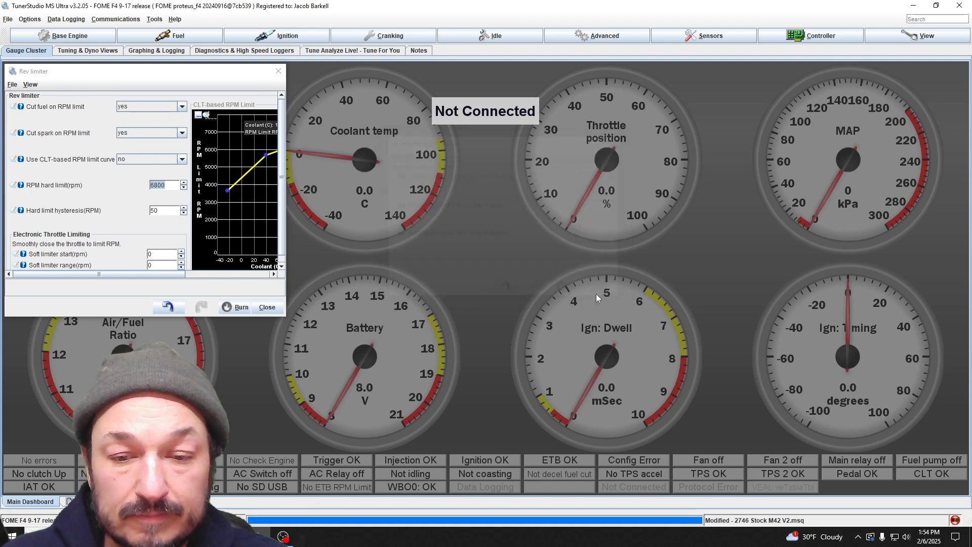
Step: Open the oil pressure protection settings and move their window farther from the rev limiter window
{"action": "left_click", "coordinate": [71, 36]}
{"action": "mouse_move", "coordinate": [57, 61]}
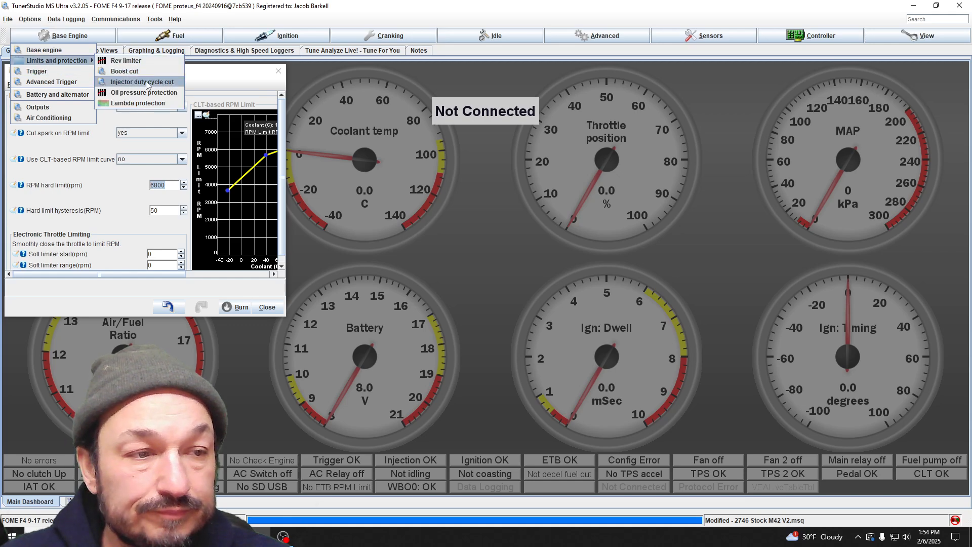
{"action": "left_click", "coordinate": [149, 93]}
{"action": "left_click_drag", "start_coordinate": [390, 80], "coordinate": [456, 84]}
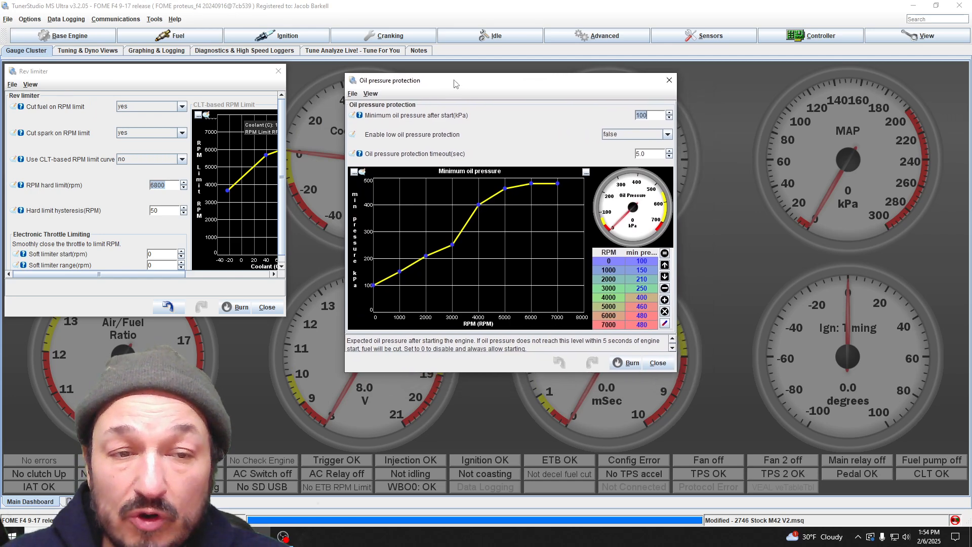
Step: Check the ADC inputs available for the oil pressure sensor, keep NONE selected, and close the sensor settings
{"action": "left_click", "coordinate": [724, 34]}
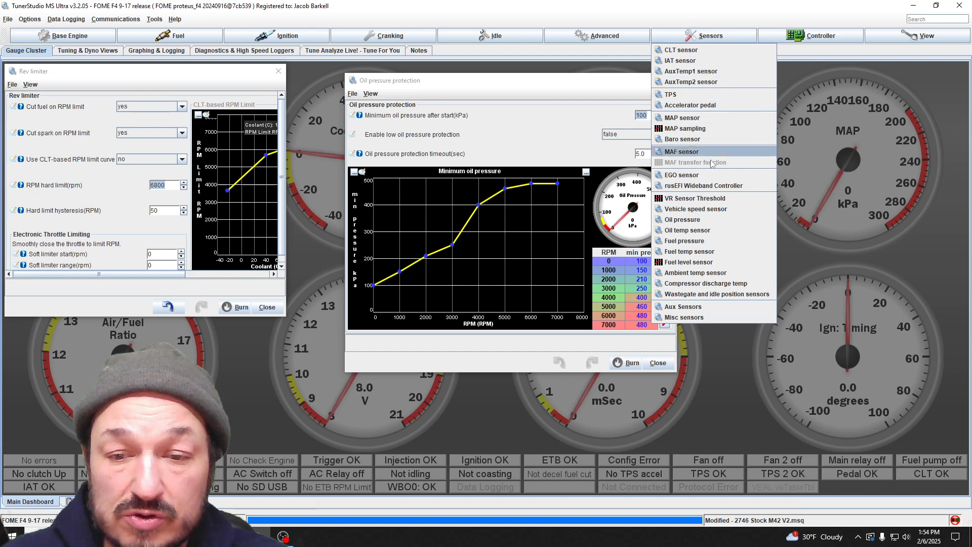
{"action": "left_click", "coordinate": [697, 221]}
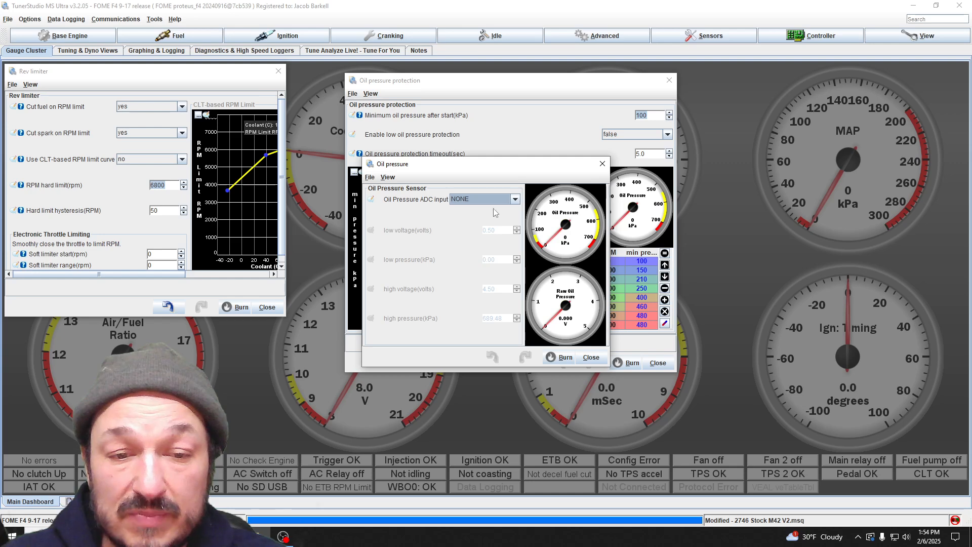
{"action": "left_click", "coordinate": [515, 199]}
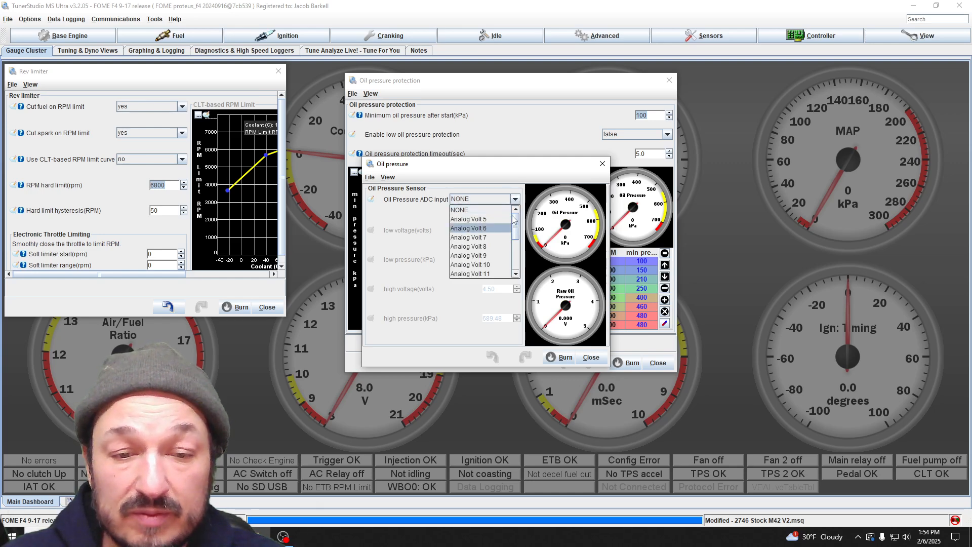
{"action": "left_click", "coordinate": [461, 210]}
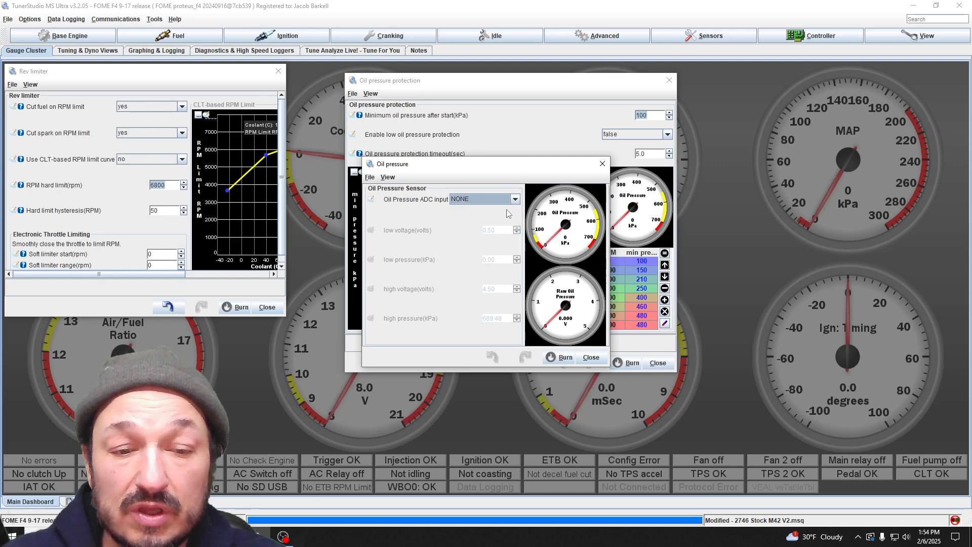
{"action": "left_click", "coordinate": [588, 357]}
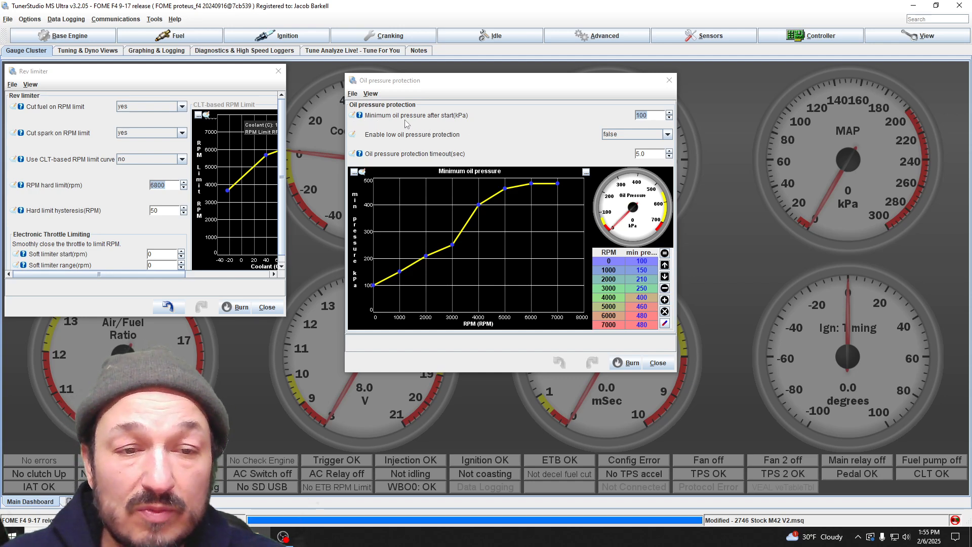
Step: Set low oil pressure protection to true and read the protection timeout's help before closing the oil pressure protection settings
{"action": "left_click", "coordinate": [457, 117]}
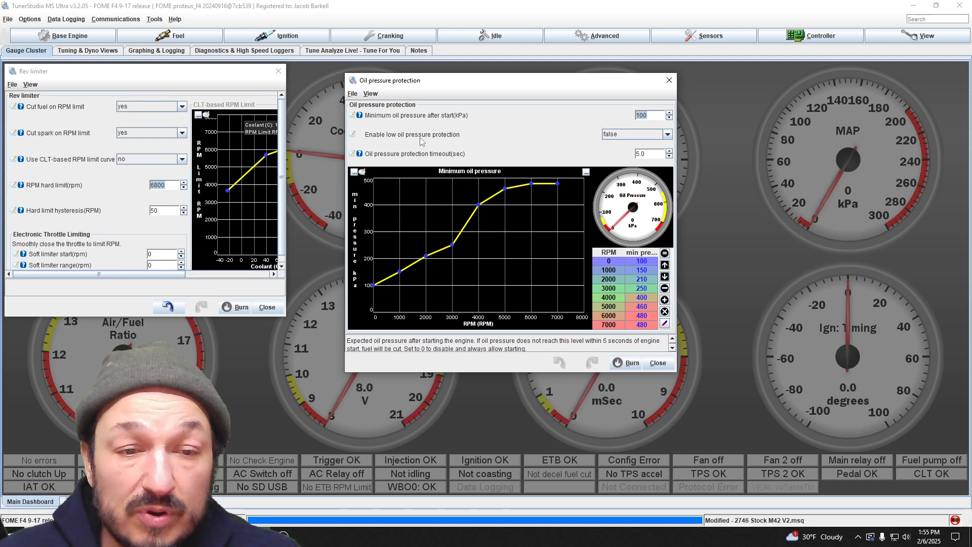
{"action": "left_click", "coordinate": [667, 135]}
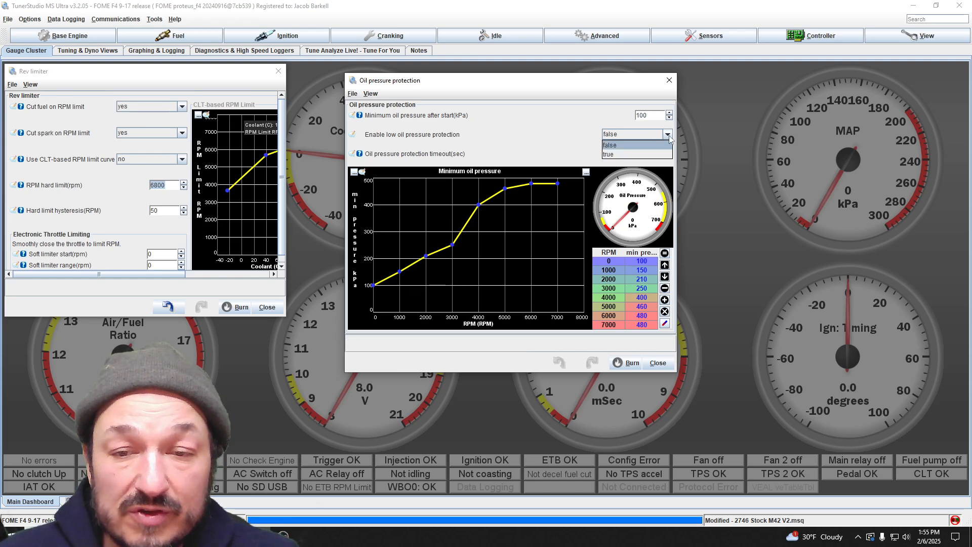
{"action": "left_click", "coordinate": [631, 154]}
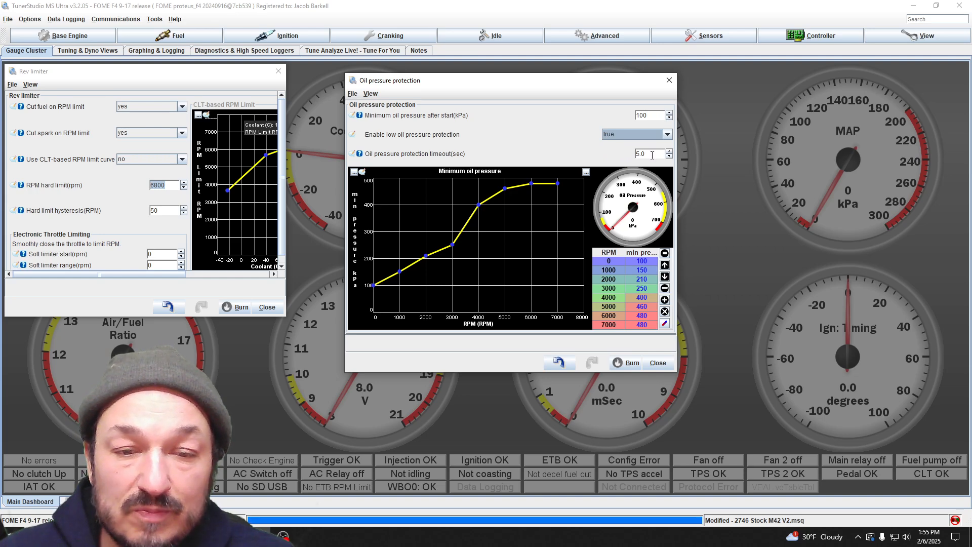
{"action": "left_click", "coordinate": [359, 154]}
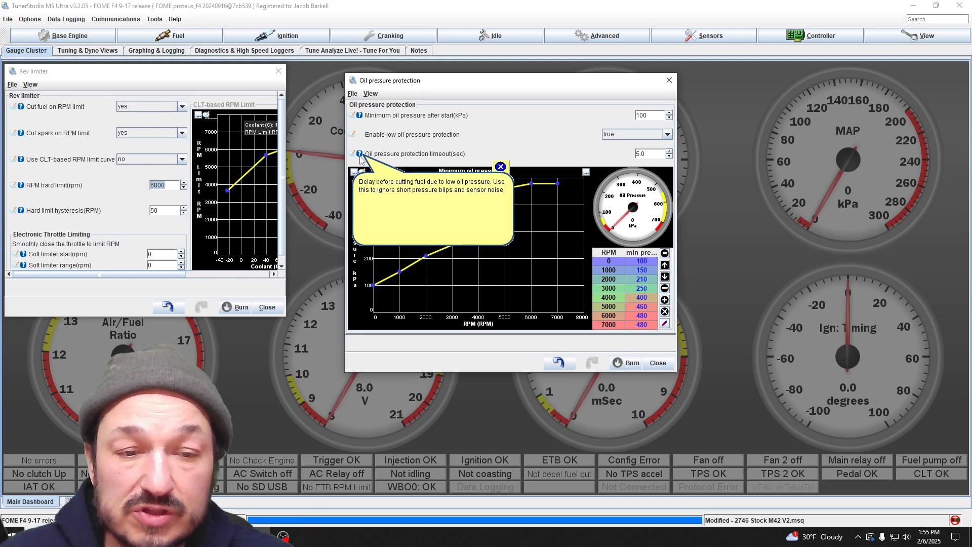
{"action": "left_click", "coordinate": [487, 152]}
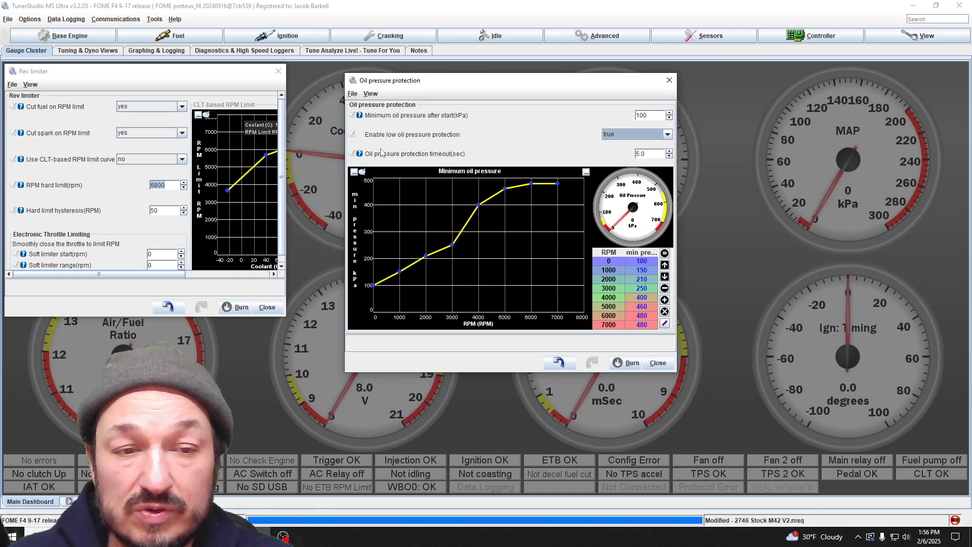
{"action": "left_click", "coordinate": [658, 366]}
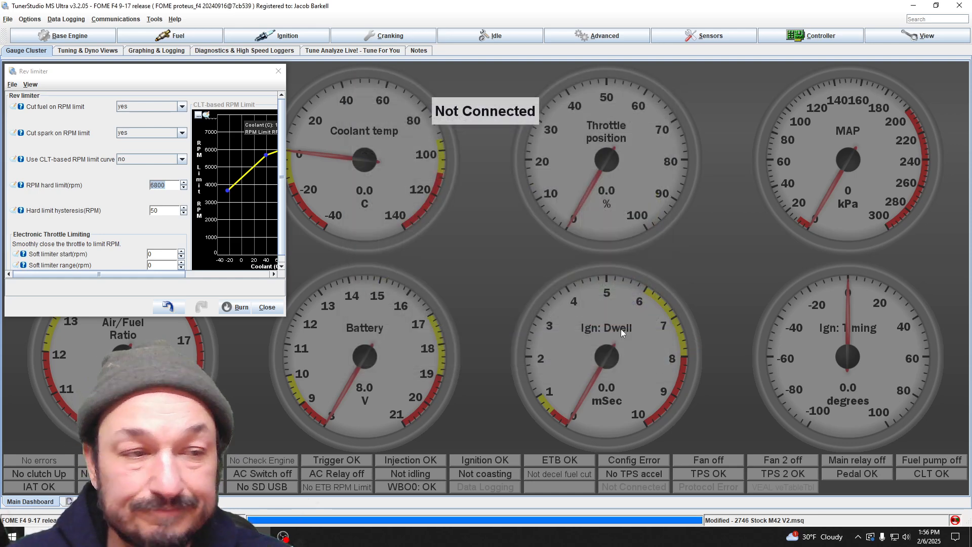
{"action": "left_click", "coordinate": [66, 35]}
{"action": "left_click", "coordinate": [62, 65]}
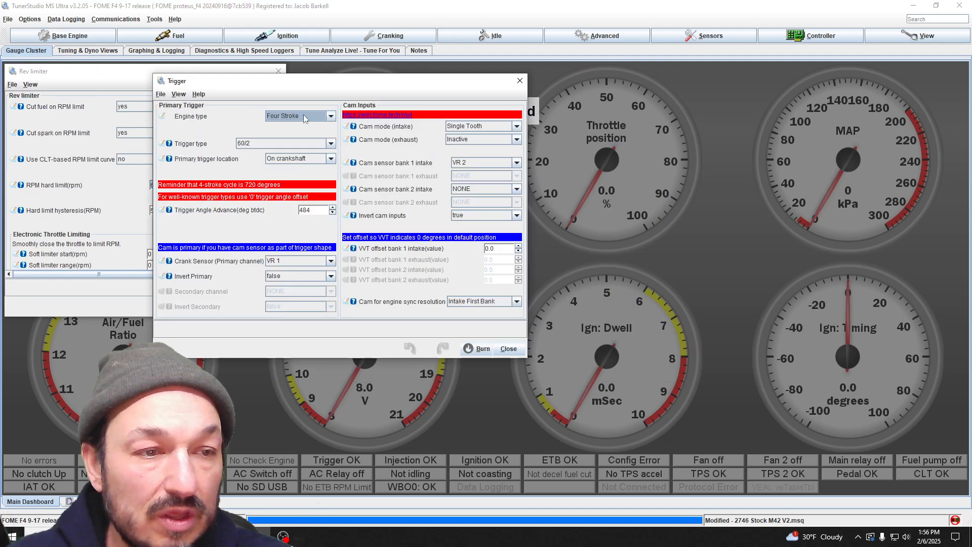
{"action": "left_click", "coordinate": [516, 82]}
Step: Review the lambda protection conditions, including the check-above load threshold and the maximum lambda deviation table, and close the settings
{"action": "left_click", "coordinate": [24, 36]}
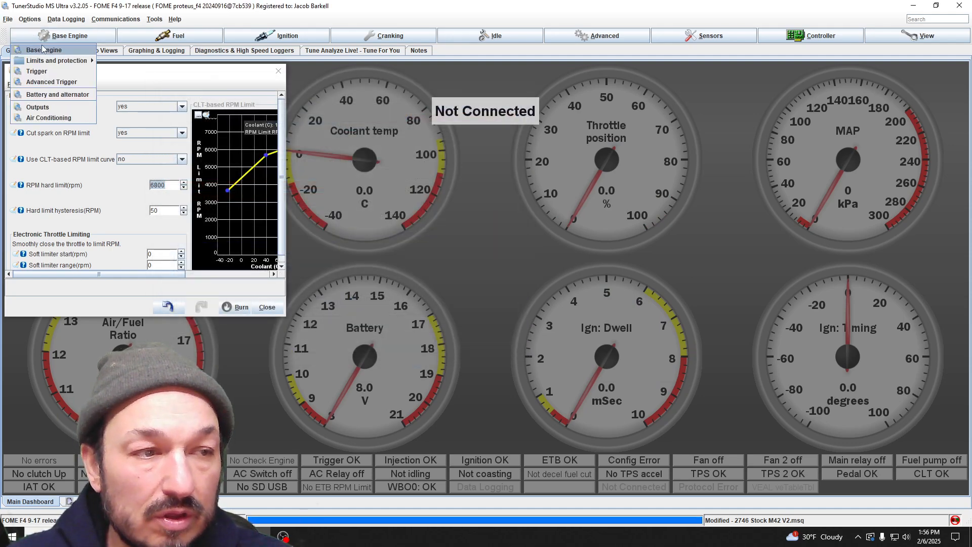
{"action": "mouse_move", "coordinate": [50, 61]}
{"action": "left_click", "coordinate": [175, 112]}
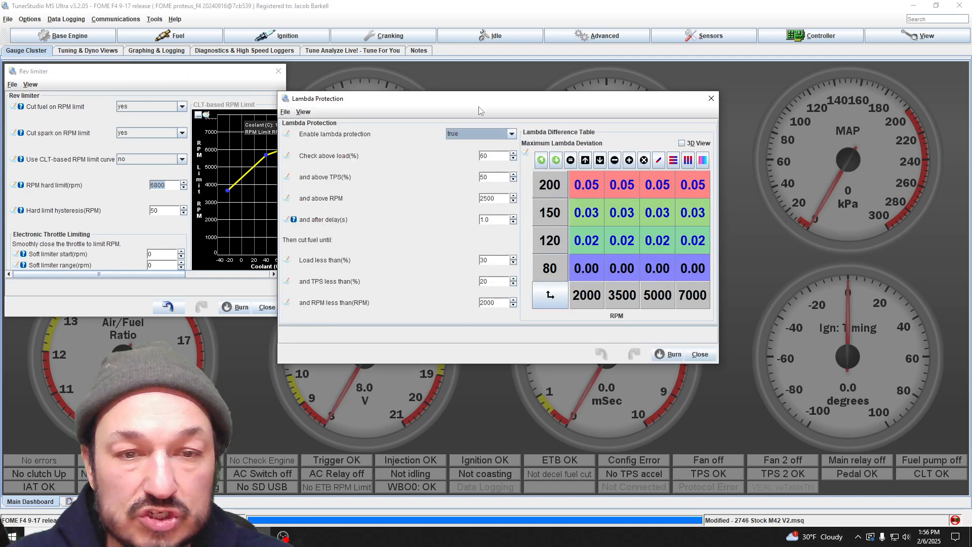
{"action": "left_click_drag", "start_coordinate": [485, 95], "coordinate": [575, 141]}
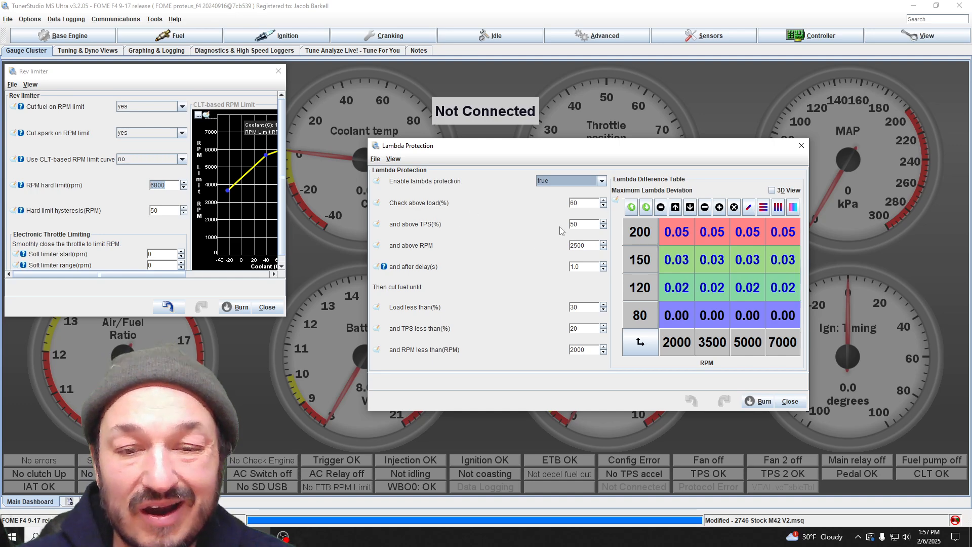
{"action": "left_click", "coordinate": [585, 204]}
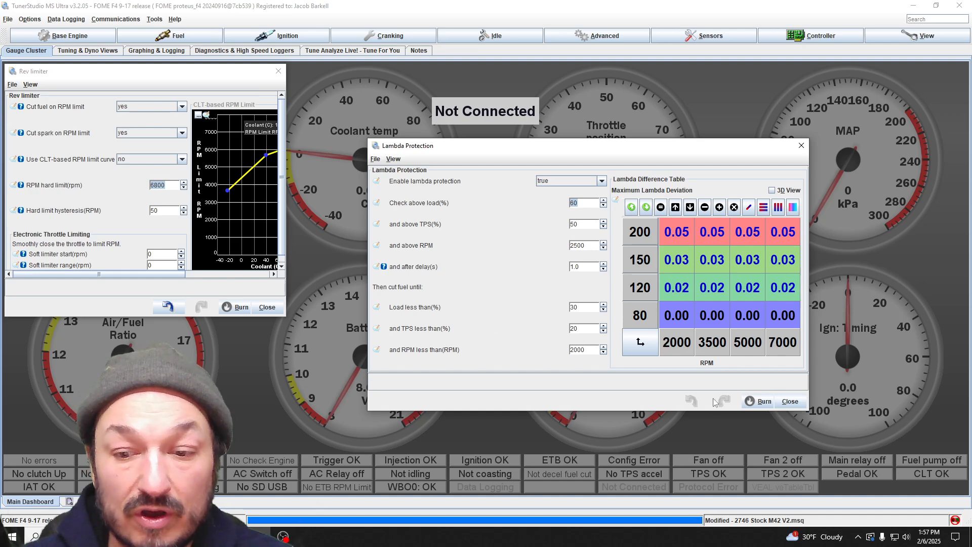
{"action": "left_click", "coordinate": [787, 400]}
Step: Review the base engine's trigger settings for the primary trigger and cam inputs, and close them without changes
{"action": "left_click", "coordinate": [66, 35]}
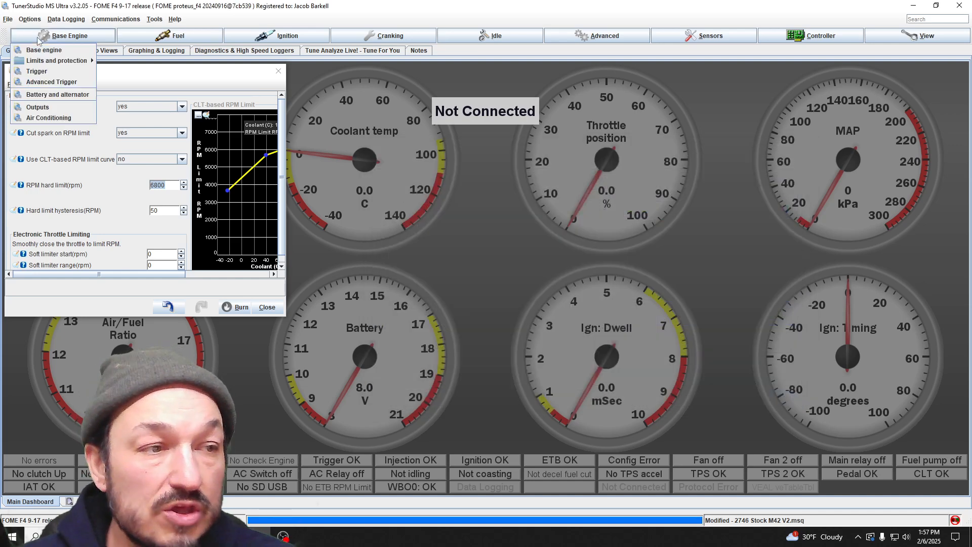
{"action": "mouse_move", "coordinate": [63, 64]}
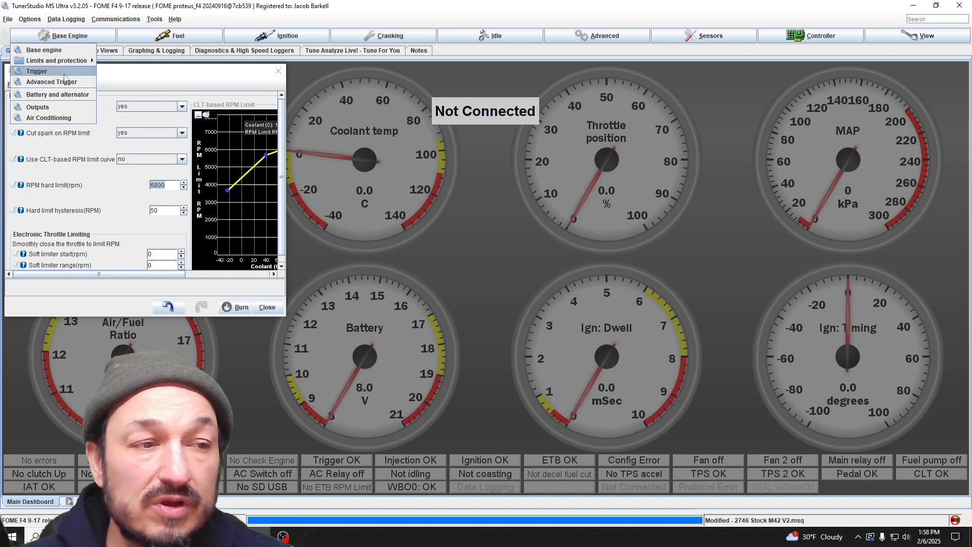
{"action": "left_click", "coordinate": [65, 72]}
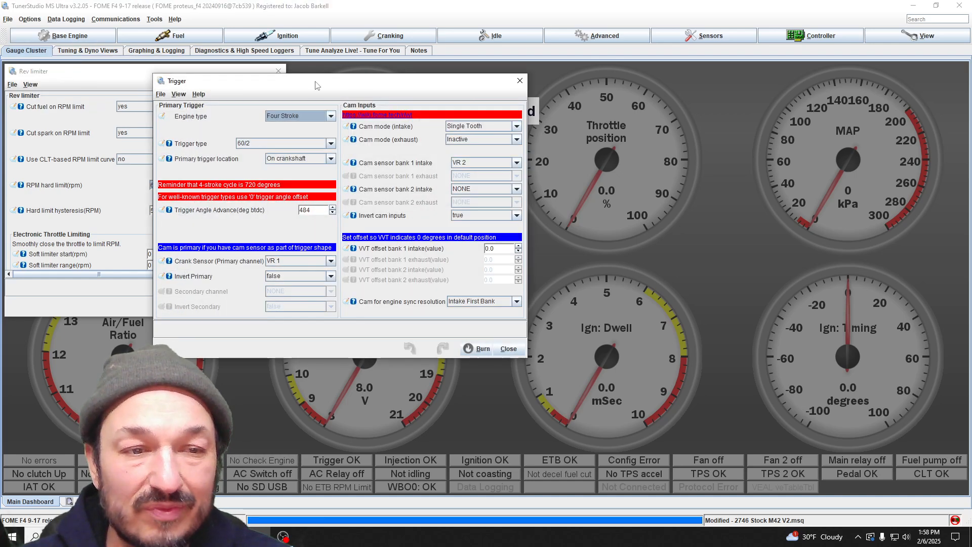
{"action": "left_click_drag", "start_coordinate": [316, 82], "coordinate": [469, 103]}
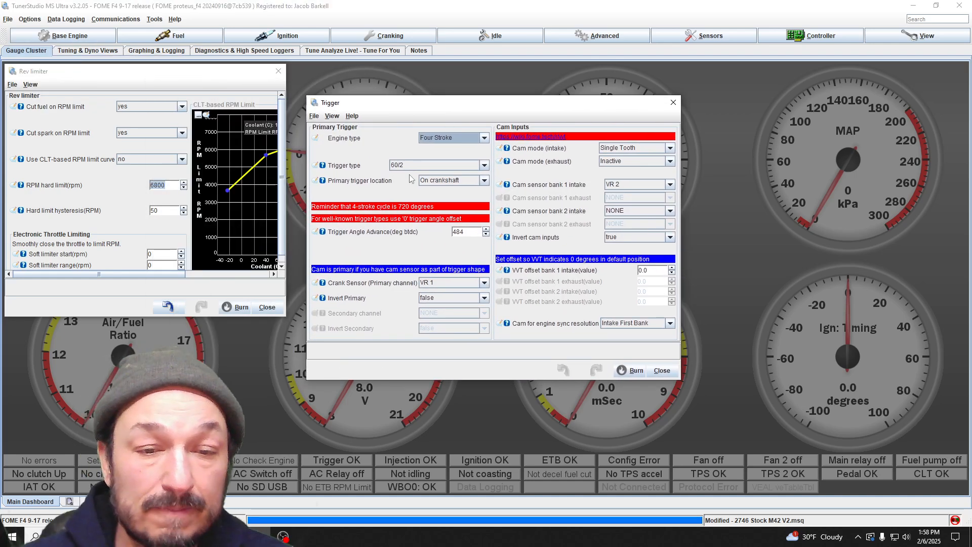
{"action": "left_click", "coordinate": [673, 102]}
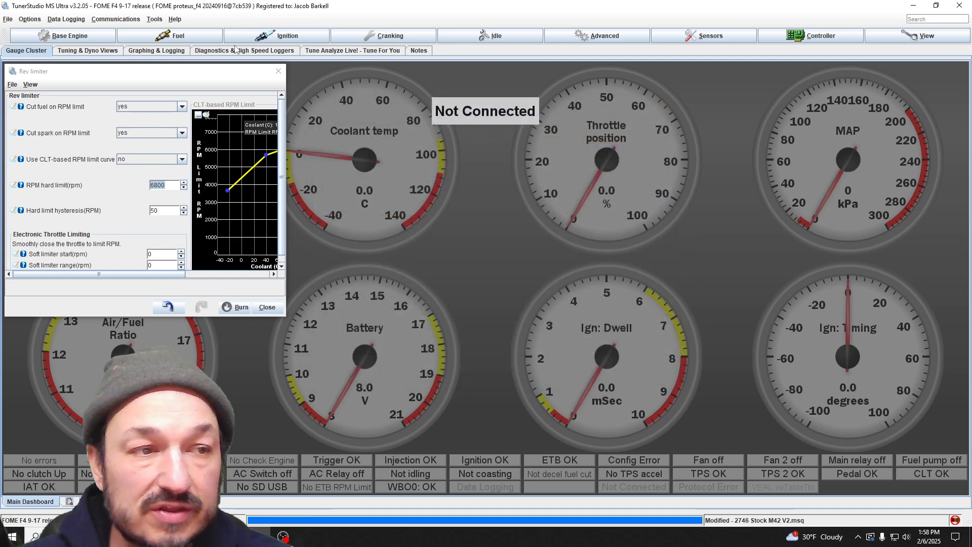
Step: Check whether alternator control is enabled in the battery and alternator settings, and close them
{"action": "left_click", "coordinate": [66, 36]}
{"action": "left_click", "coordinate": [68, 95]}
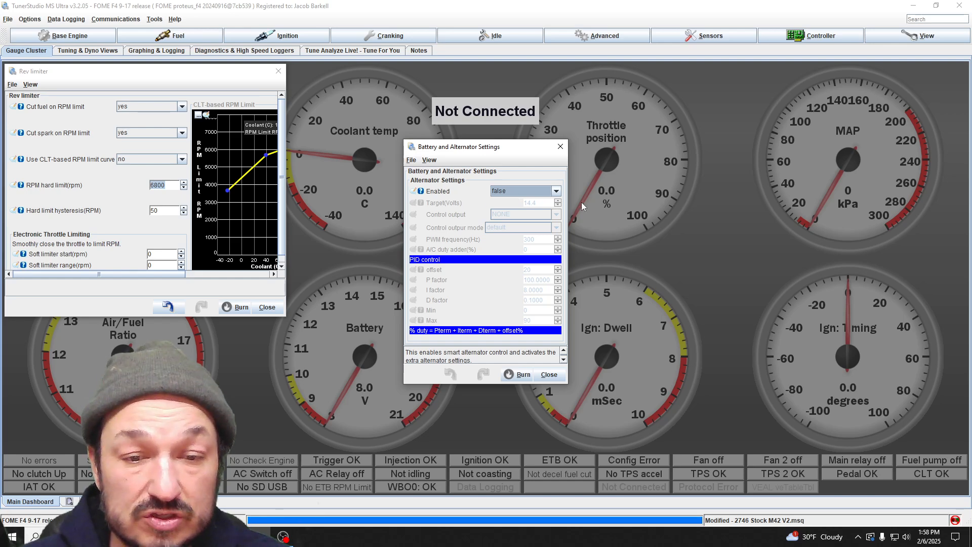
{"action": "left_click", "coordinate": [560, 147]}
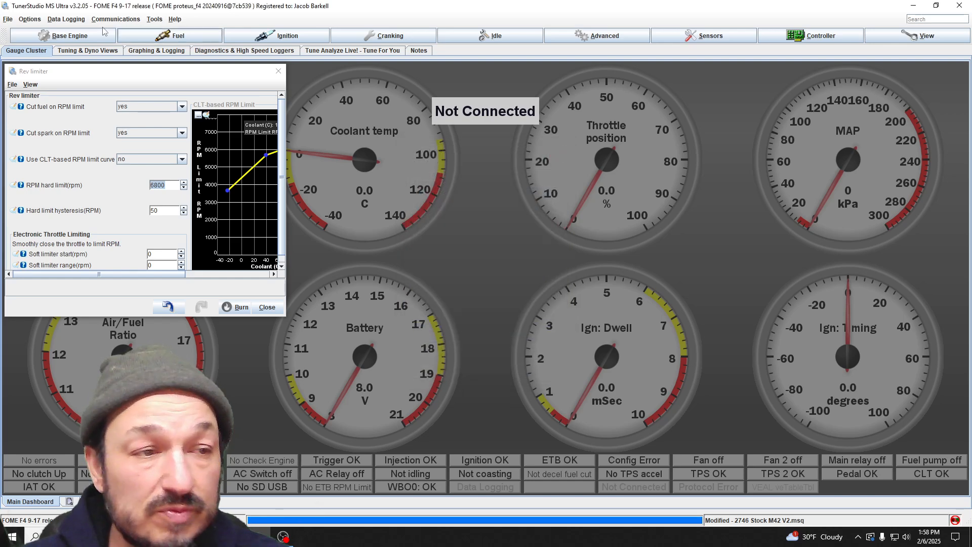
Step: Review the main relay, fuel pump, tachometer and fan assignments in the outputs settings, and close them
{"action": "left_click", "coordinate": [64, 35]}
{"action": "left_click", "coordinate": [49, 108]}
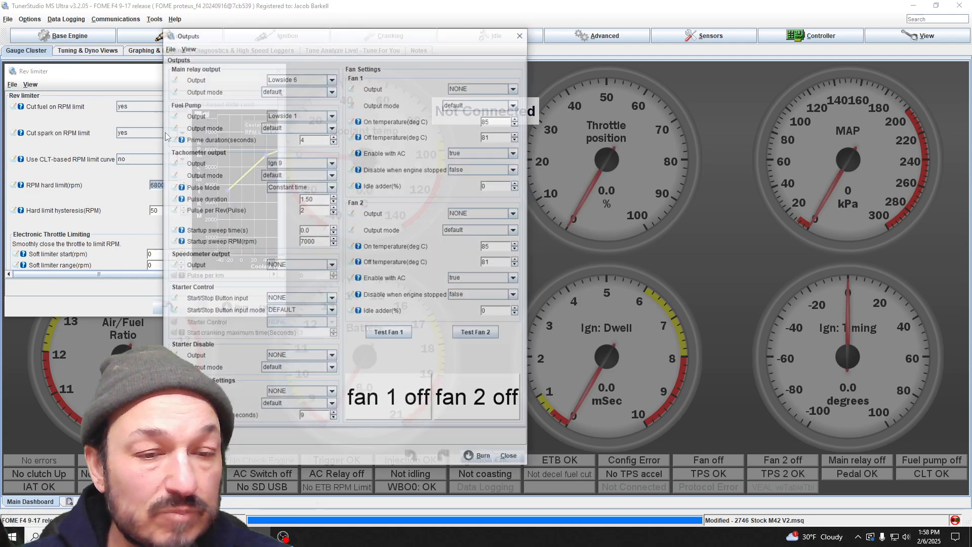
{"action": "left_click_drag", "start_coordinate": [213, 44], "coordinate": [328, 38]}
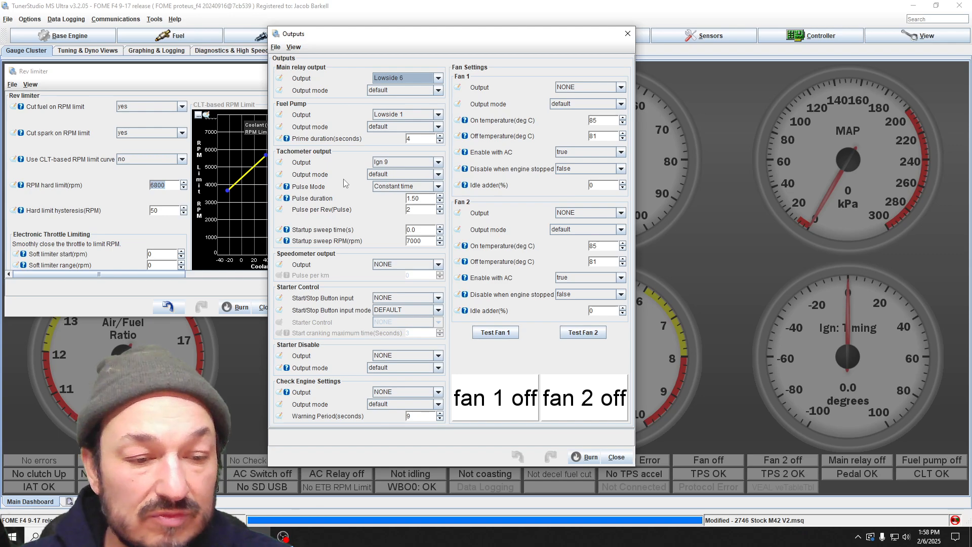
{"action": "left_click", "coordinate": [628, 33]}
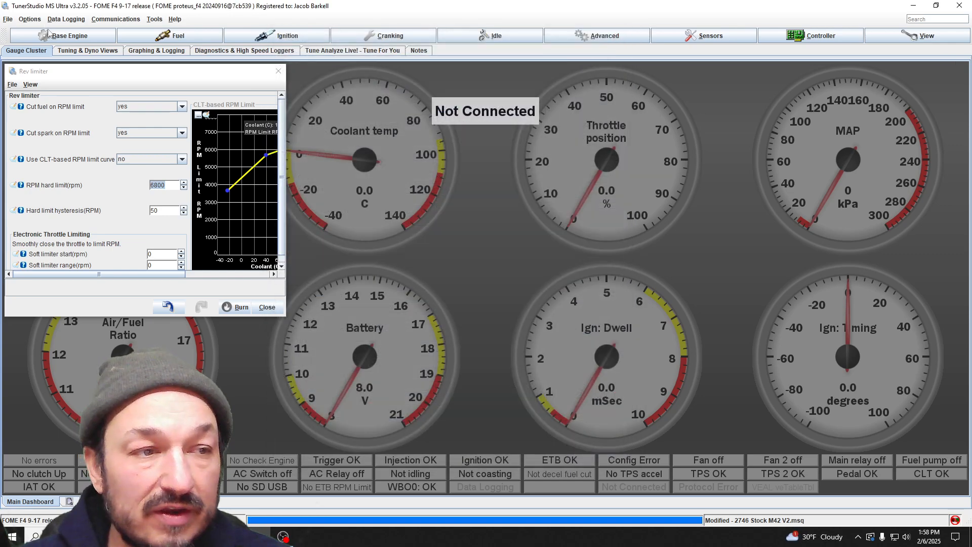
Step: Open the air conditioning settings in a clear area and examine the A/C switch, relay and limit options
{"action": "left_click", "coordinate": [49, 32]}
{"action": "left_click", "coordinate": [67, 119]}
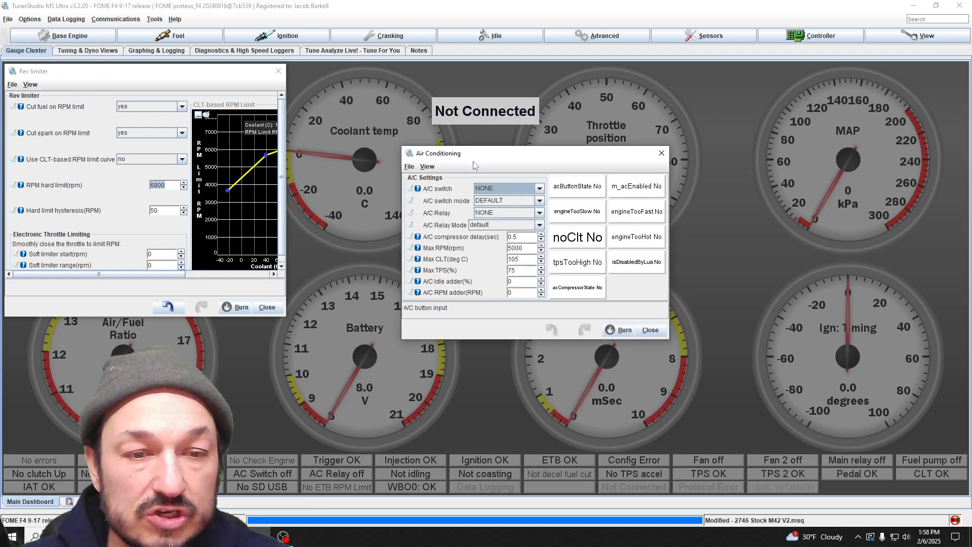
{"action": "left_click_drag", "start_coordinate": [475, 155], "coordinate": [523, 166]}
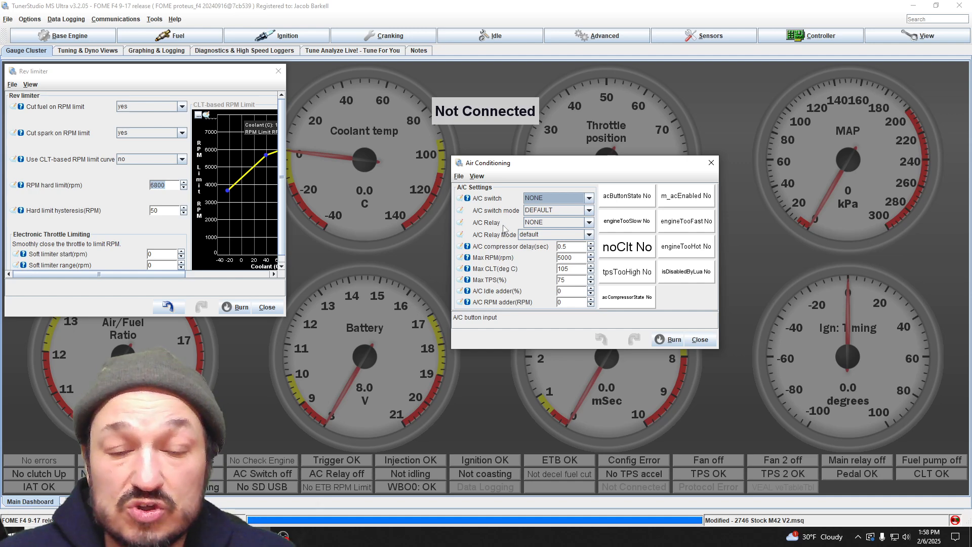
Step: Assign the A/C switch input to Digital 1 in the air conditioning settings
{"action": "left_click", "coordinate": [557, 198]}
{"action": "left_click", "coordinate": [556, 199]}
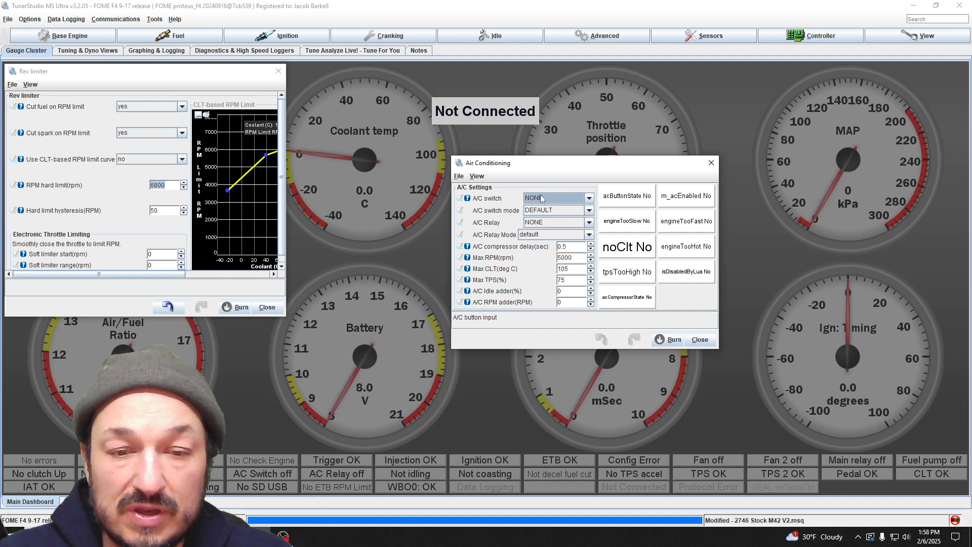
{"action": "left_click", "coordinate": [583, 199]}
{"action": "scroll", "coordinate": [589, 223], "scroll_direction": "down", "scroll_amount": 3}
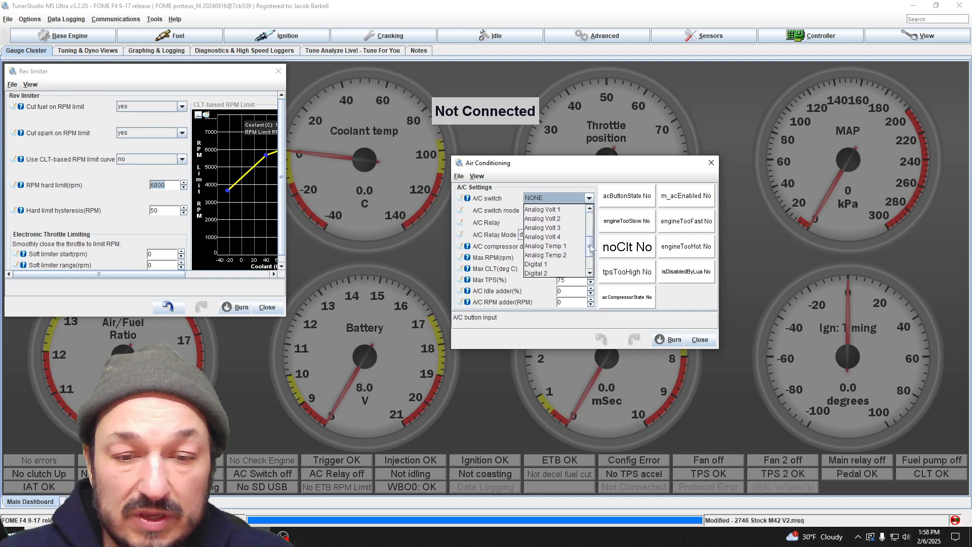
{"action": "left_click", "coordinate": [561, 242]}
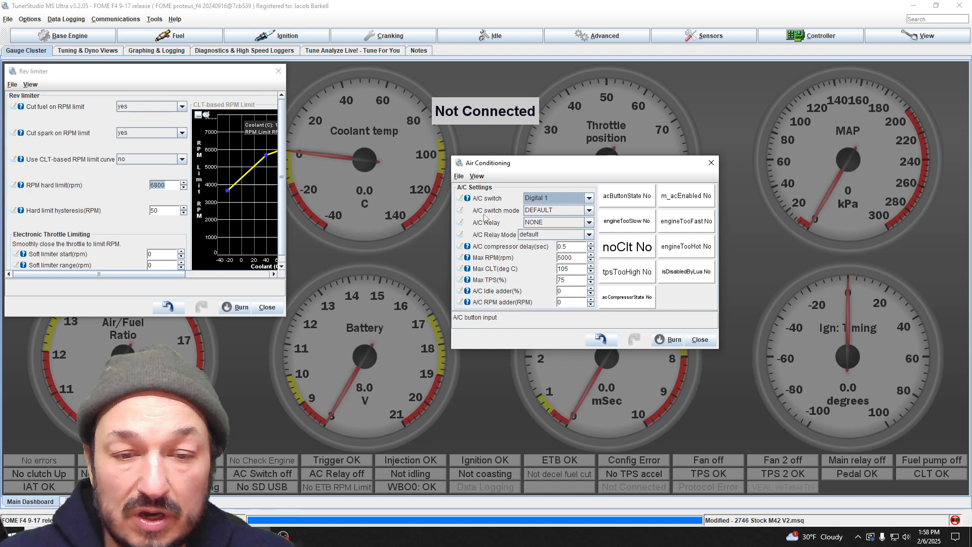
Step: Assign the A/C relay output to Lowside 13
{"action": "left_click", "coordinate": [587, 224]}
{"action": "scroll", "coordinate": [588, 251], "scroll_direction": "down", "scroll_amount": 3}
{"action": "scroll", "coordinate": [590, 253], "scroll_direction": "down", "scroll_amount": 1}
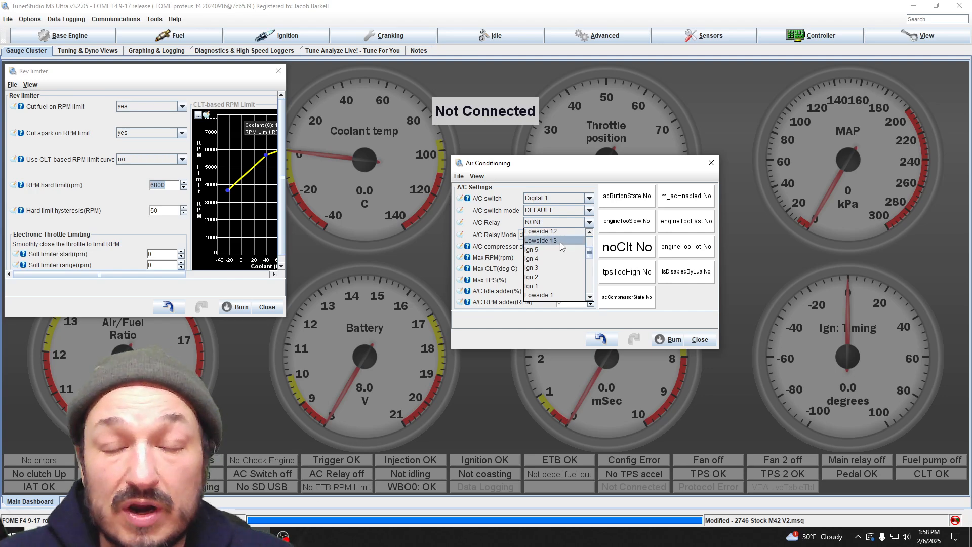
{"action": "left_click", "coordinate": [562, 240]}
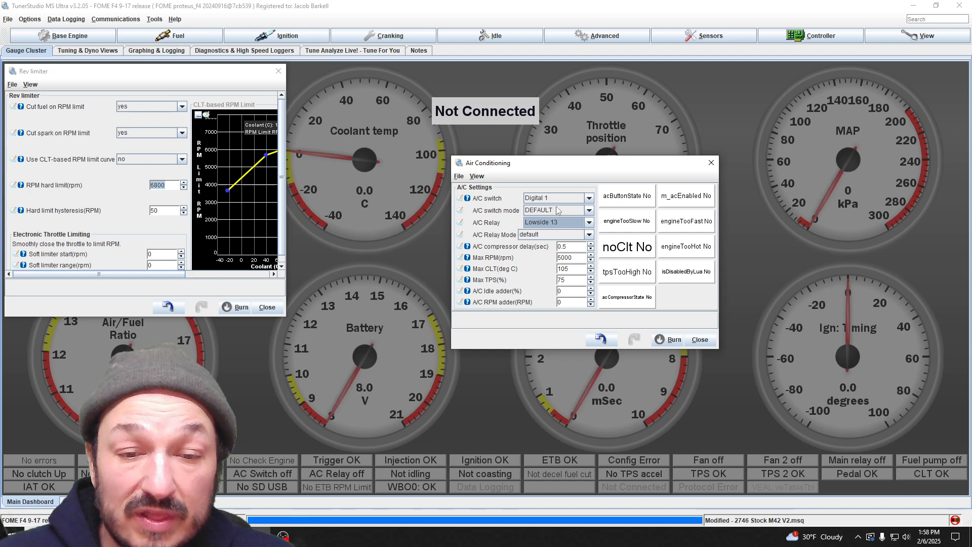
Step: Review the A/C switch mode choices, compressor delay, RPM, coolant and throttle limits, and idle and RPM adders, and close the air conditioning settings
{"action": "left_click", "coordinate": [589, 211]}
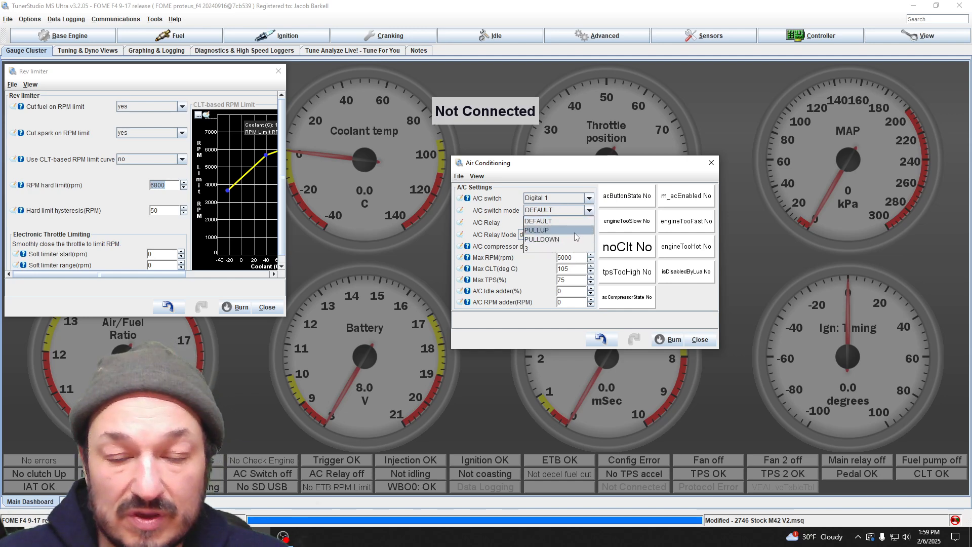
{"action": "left_click", "coordinate": [552, 168]}
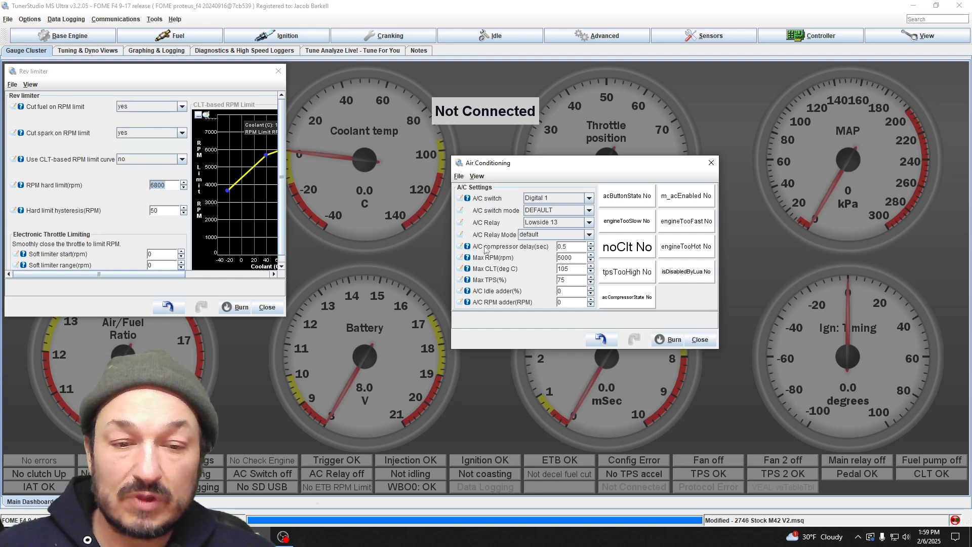
{"action": "left_click", "coordinate": [575, 247]}
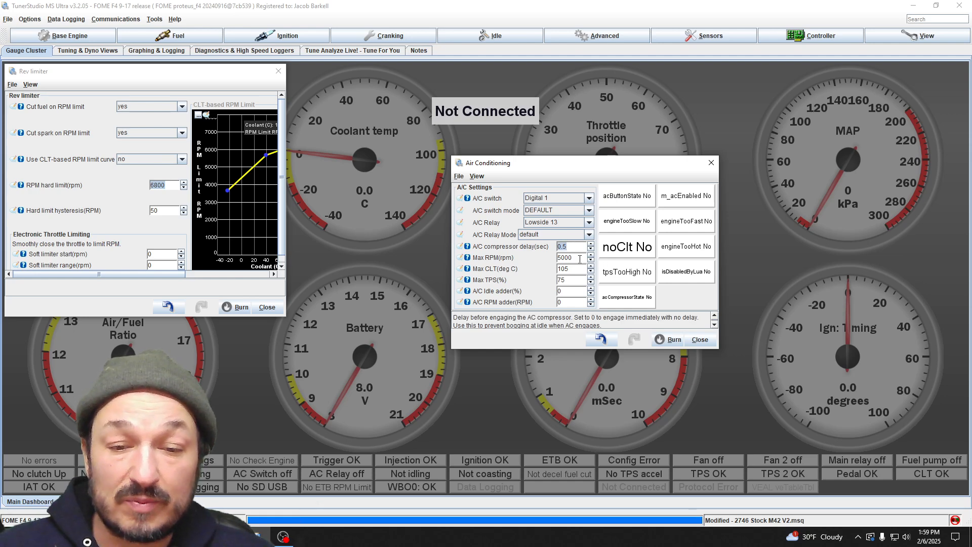
{"action": "left_click", "coordinate": [581, 257]}
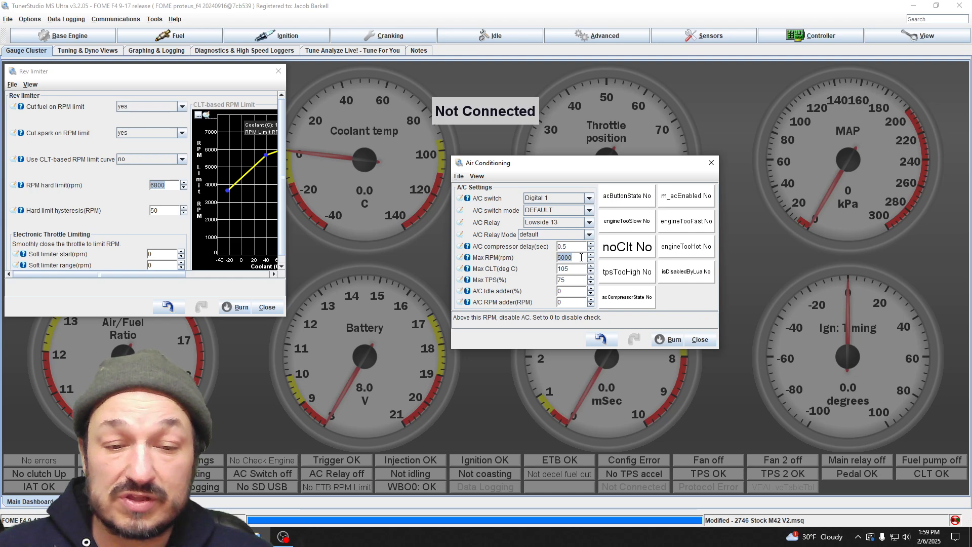
{"action": "left_click", "coordinate": [574, 270]}
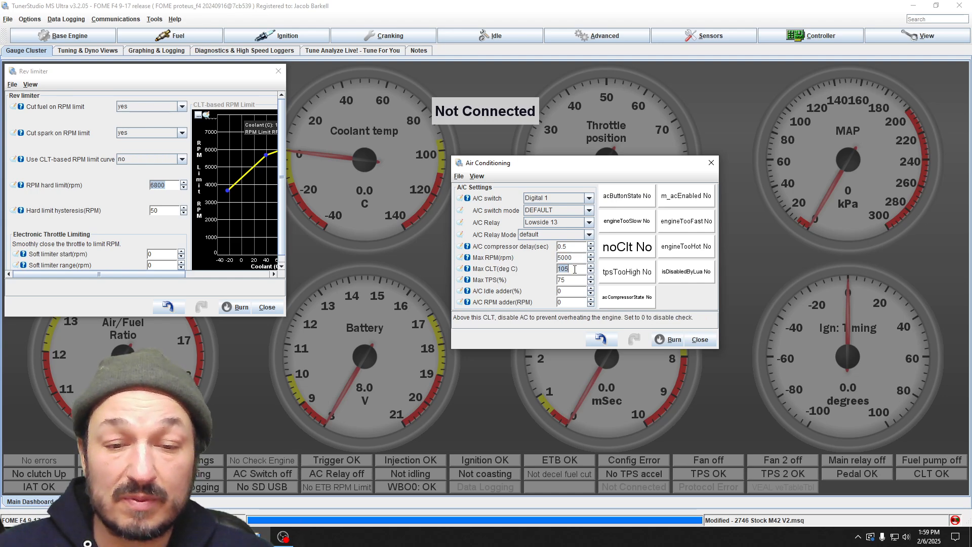
{"action": "left_click", "coordinate": [573, 279]}
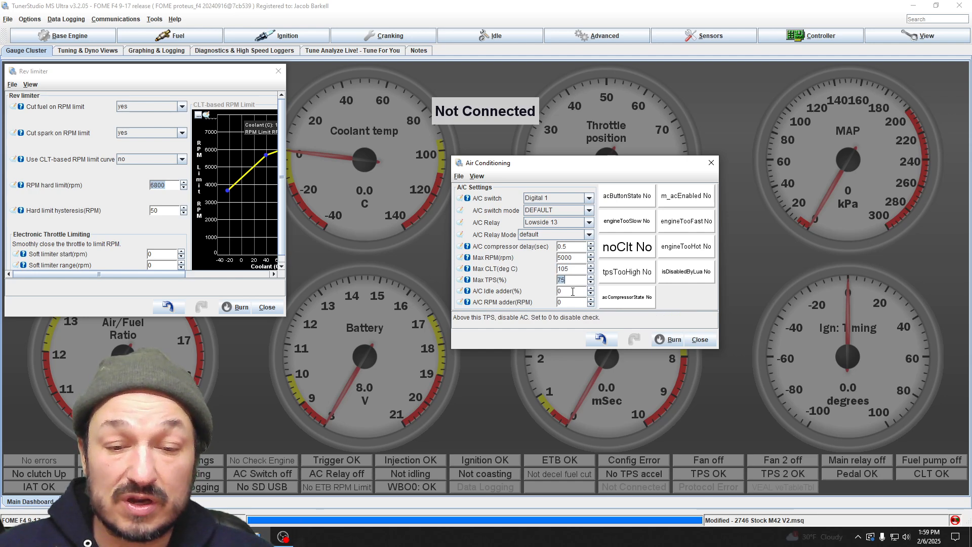
{"action": "key", "text": "Tab"}
{"action": "left_click", "coordinate": [570, 302]}
{"action": "left_click", "coordinate": [569, 292]}
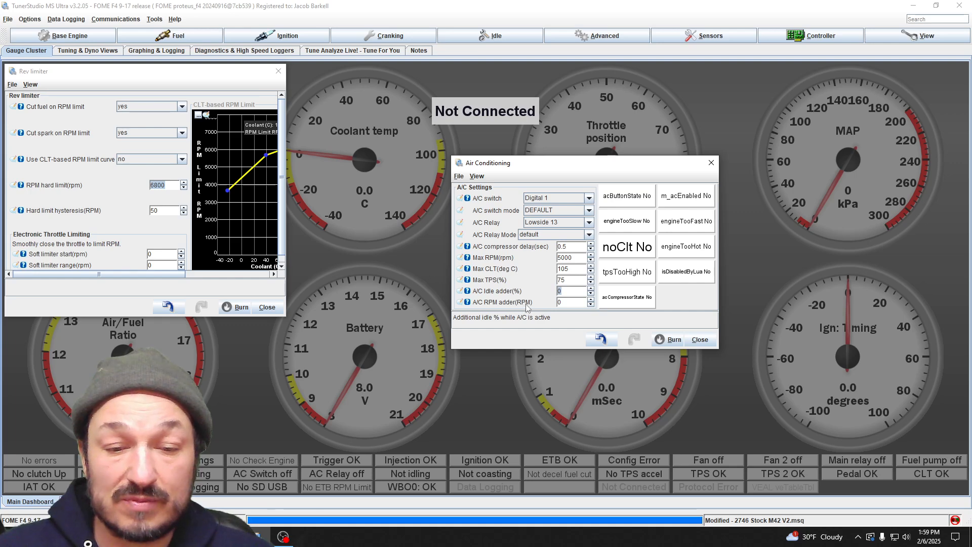
{"action": "left_click", "coordinate": [576, 300]}
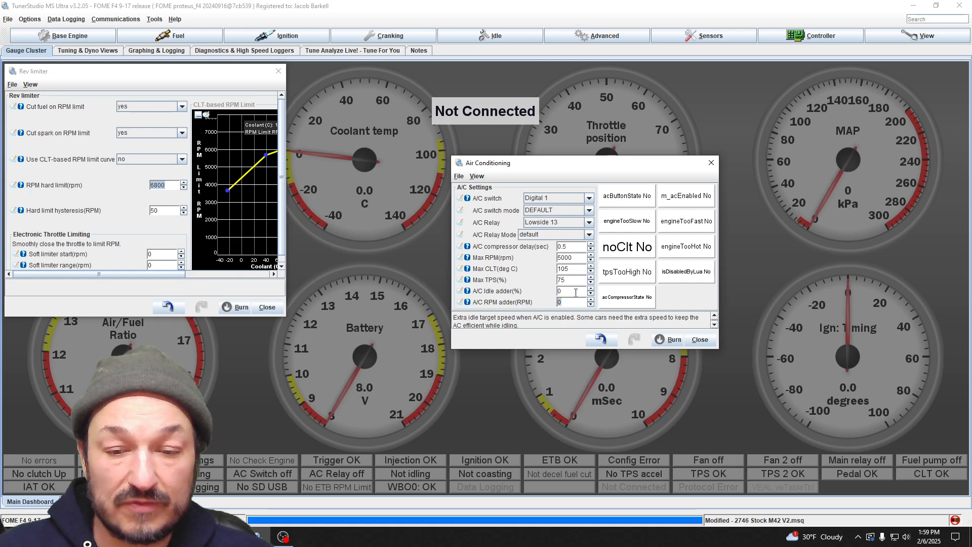
{"action": "left_click", "coordinate": [700, 340]}
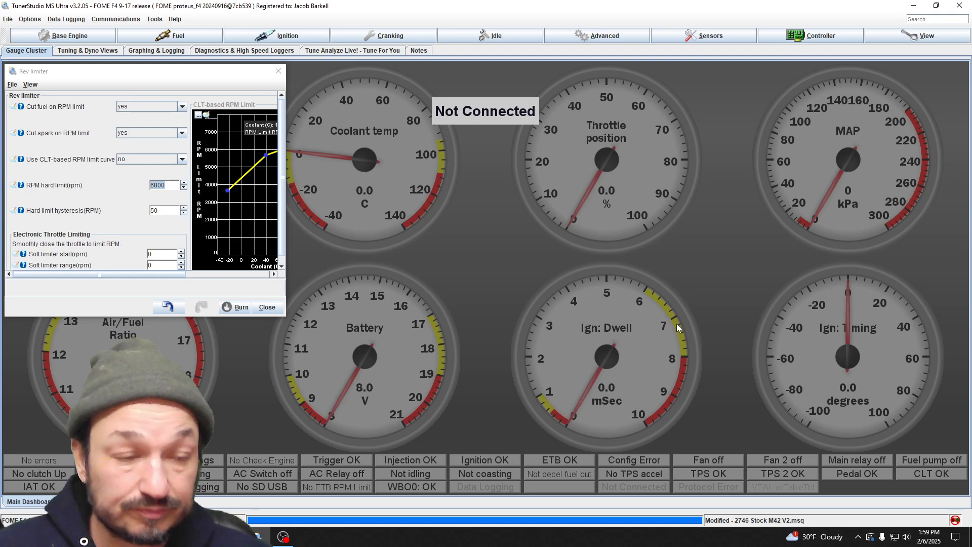
Step: Look over the list of base engine settings and bring up the list of fuel settings
{"action": "left_click", "coordinate": [69, 35]}
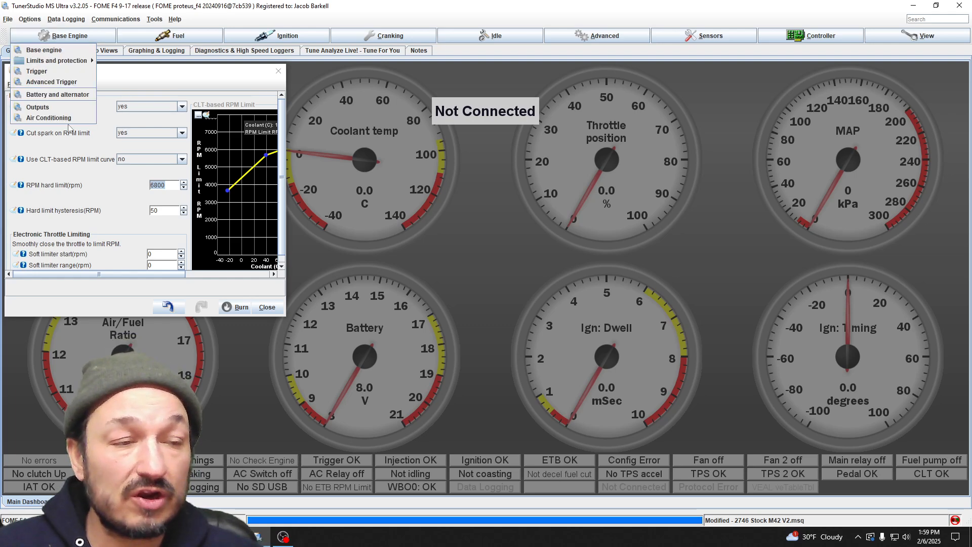
{"action": "mouse_move", "coordinate": [136, 39]}
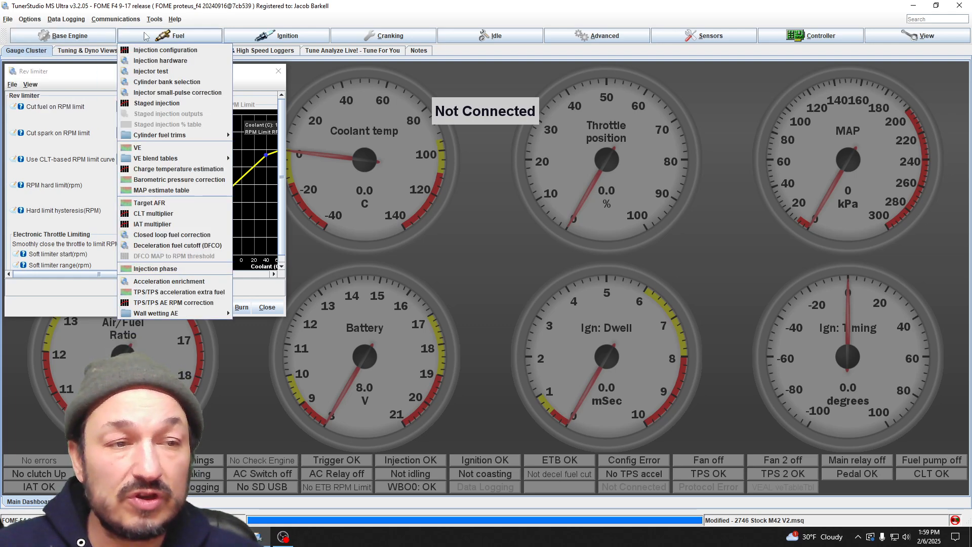